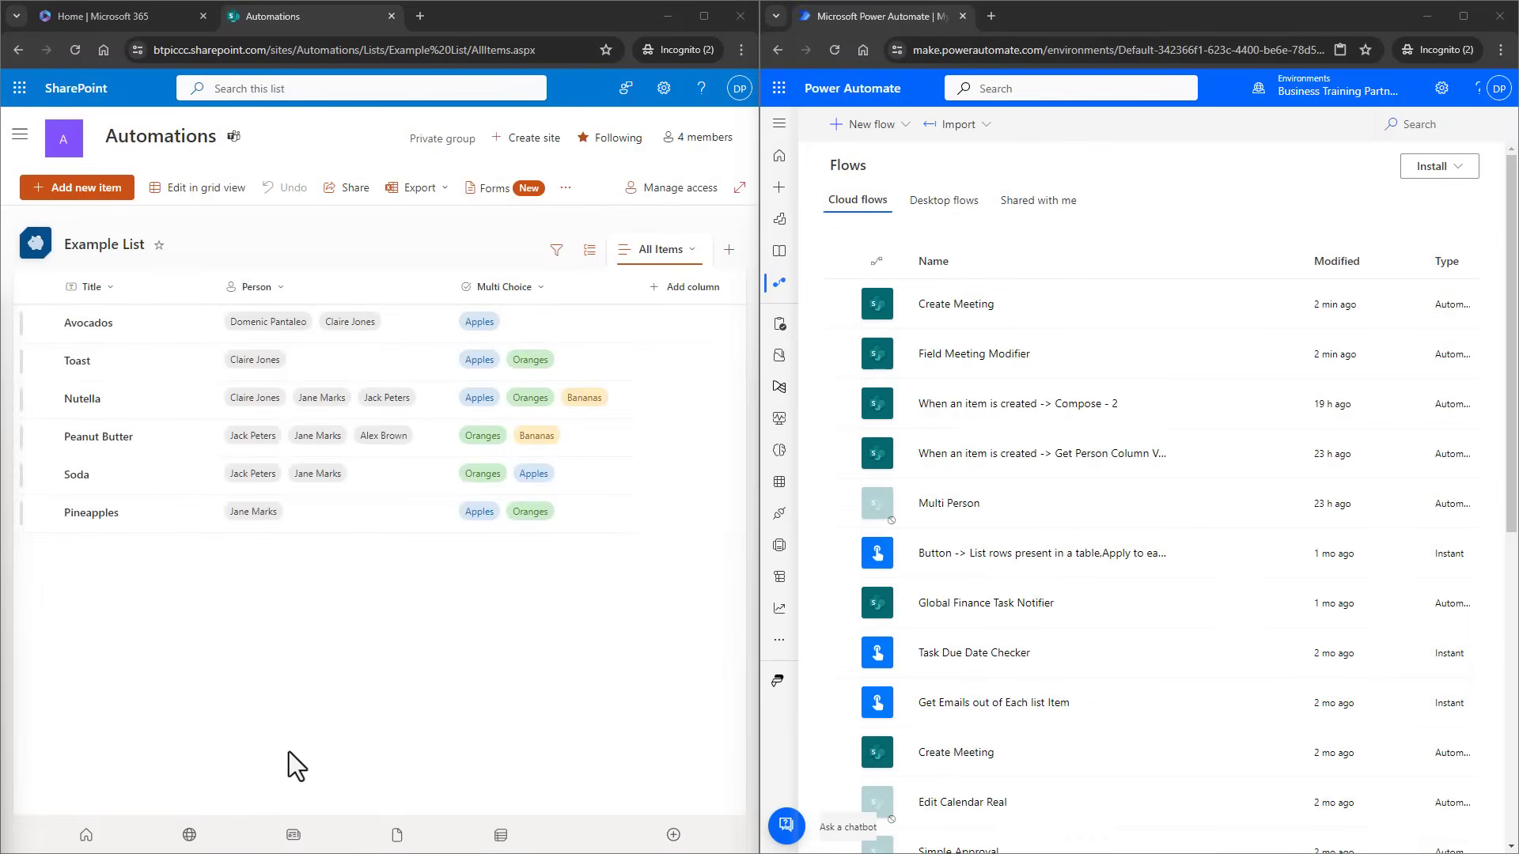
# - Bring the SharePoint window with Example List to the front
pyautogui.click(443, 603)
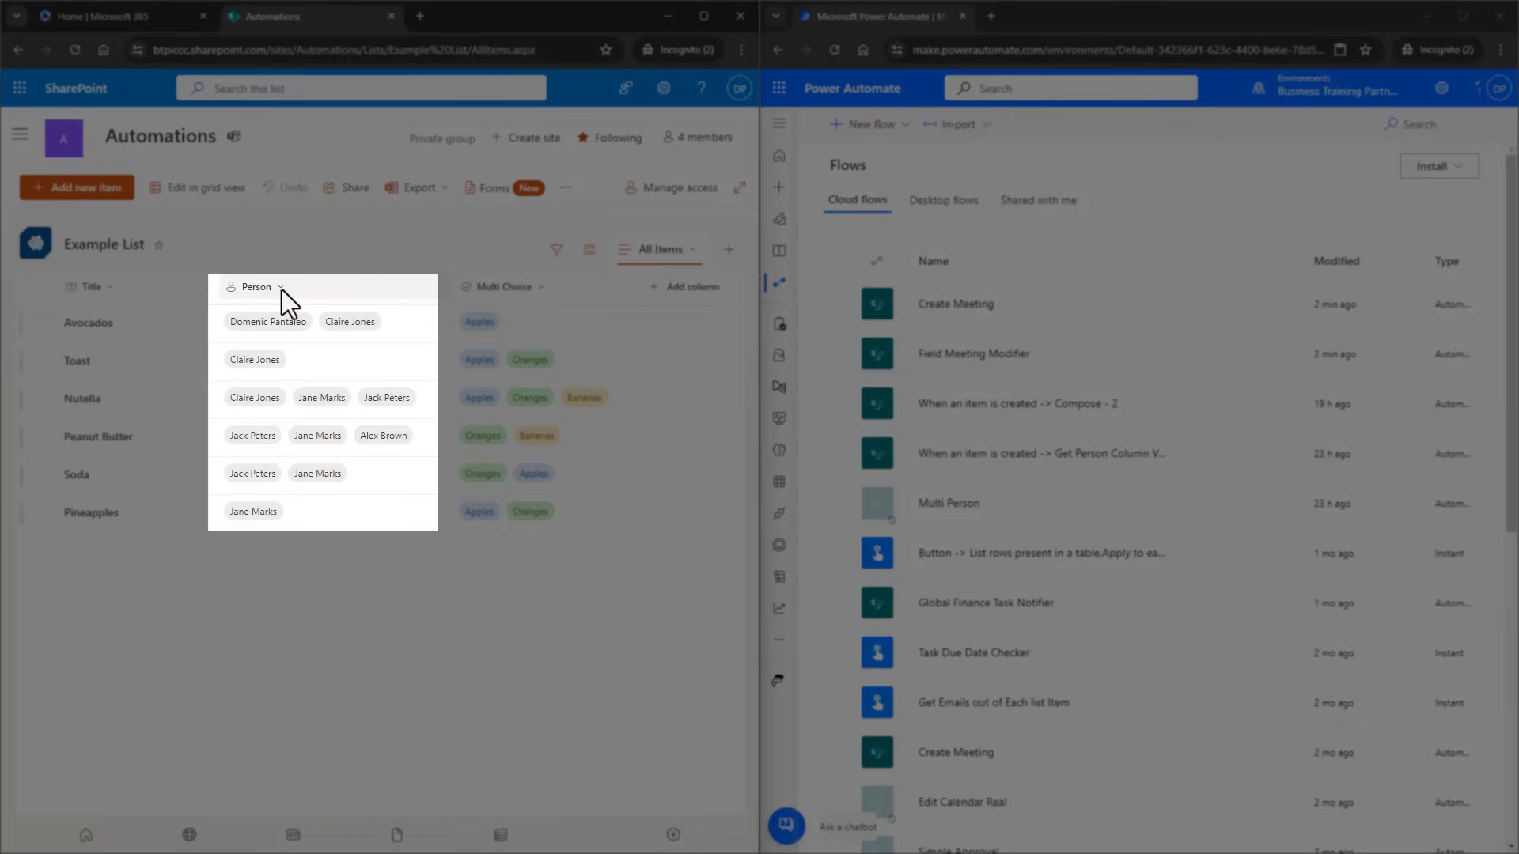
pyautogui.click(282, 290)
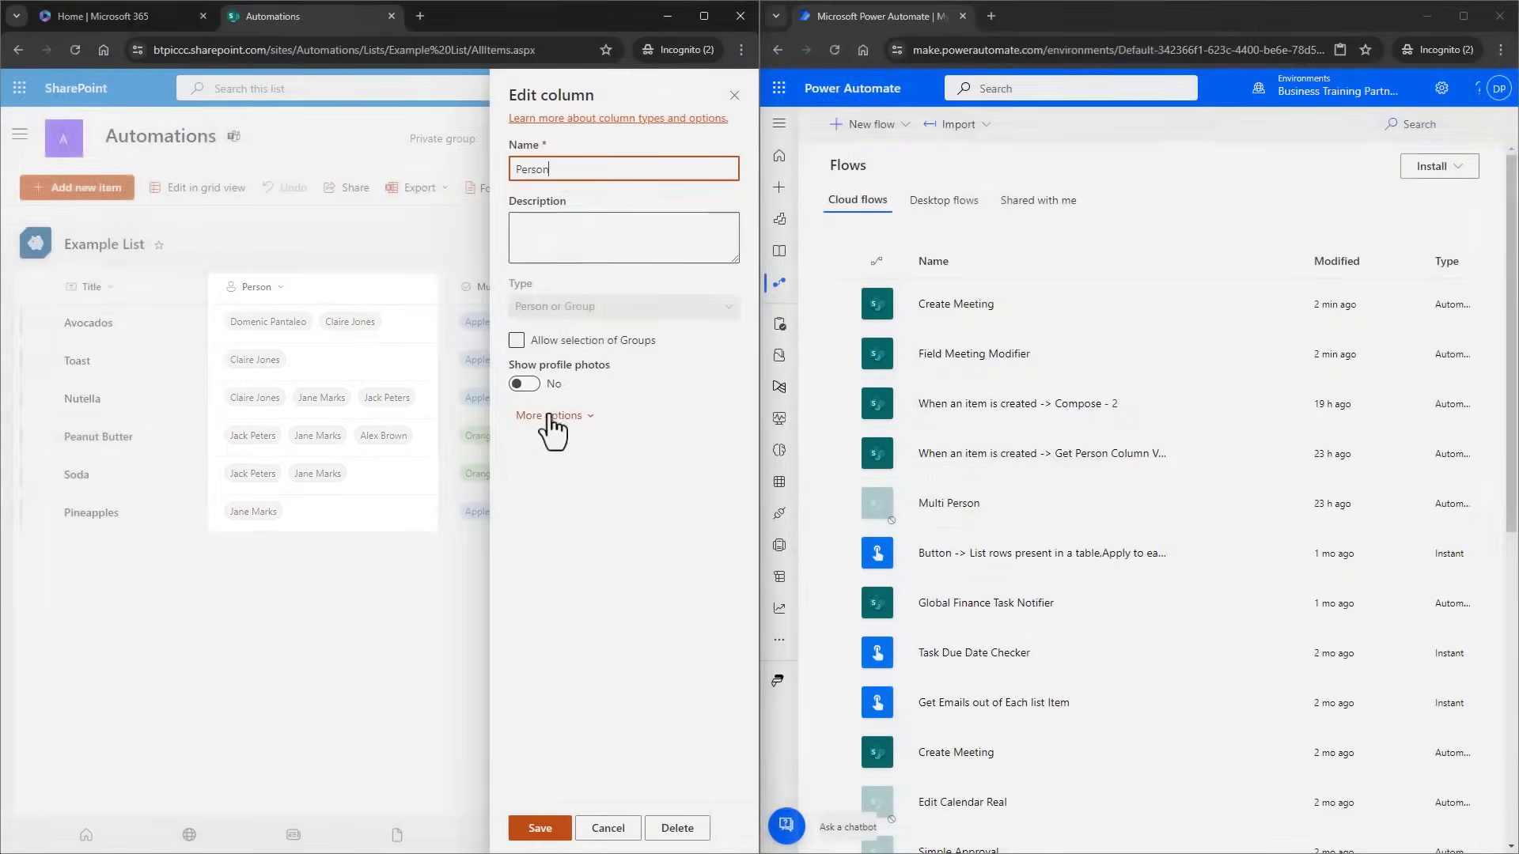
pyautogui.click(549, 417)
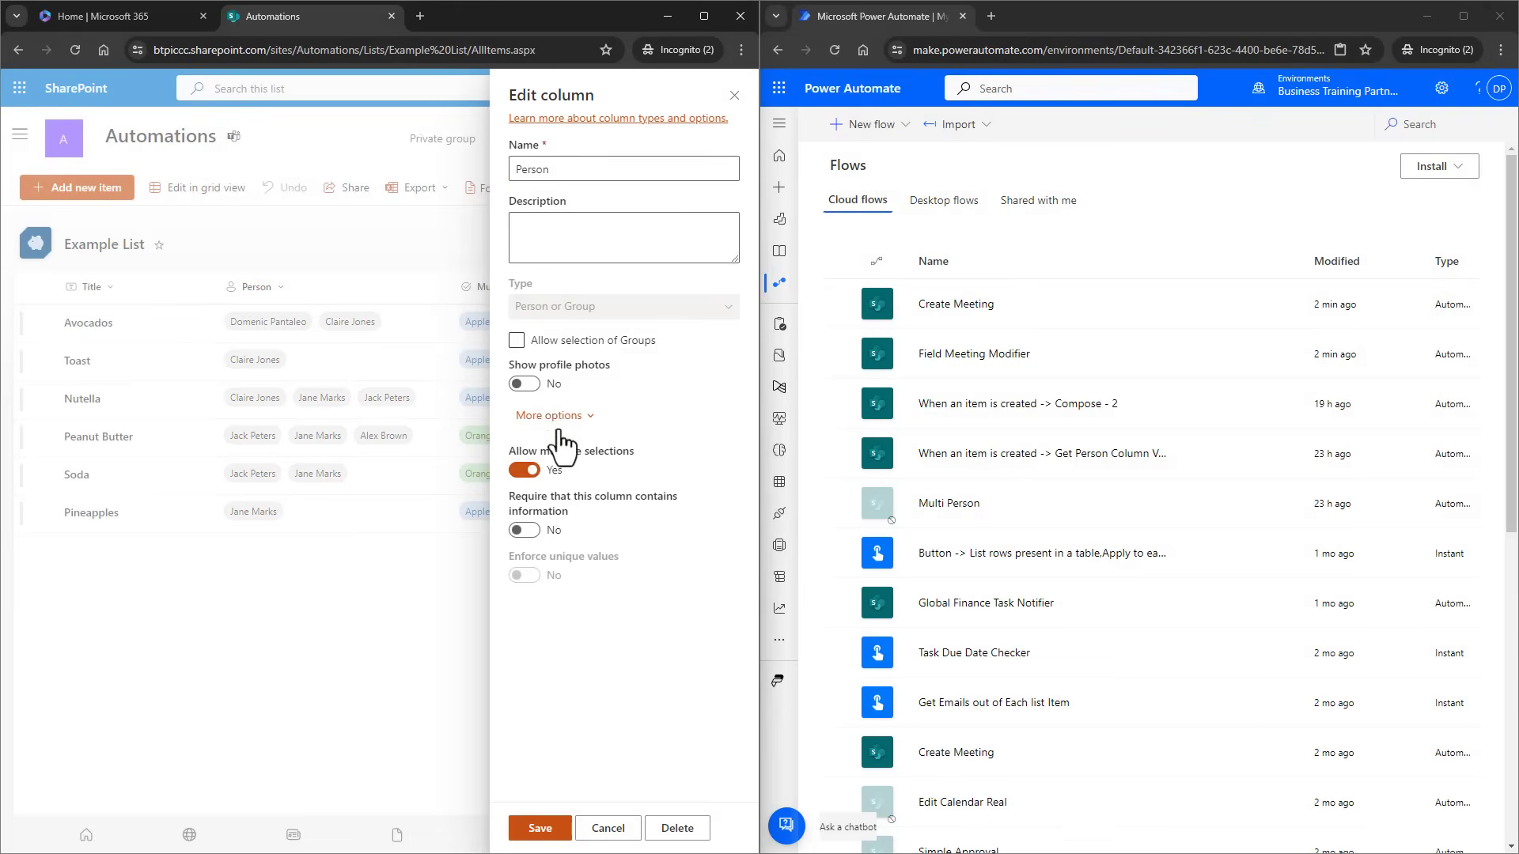
pyautogui.click(734, 95)
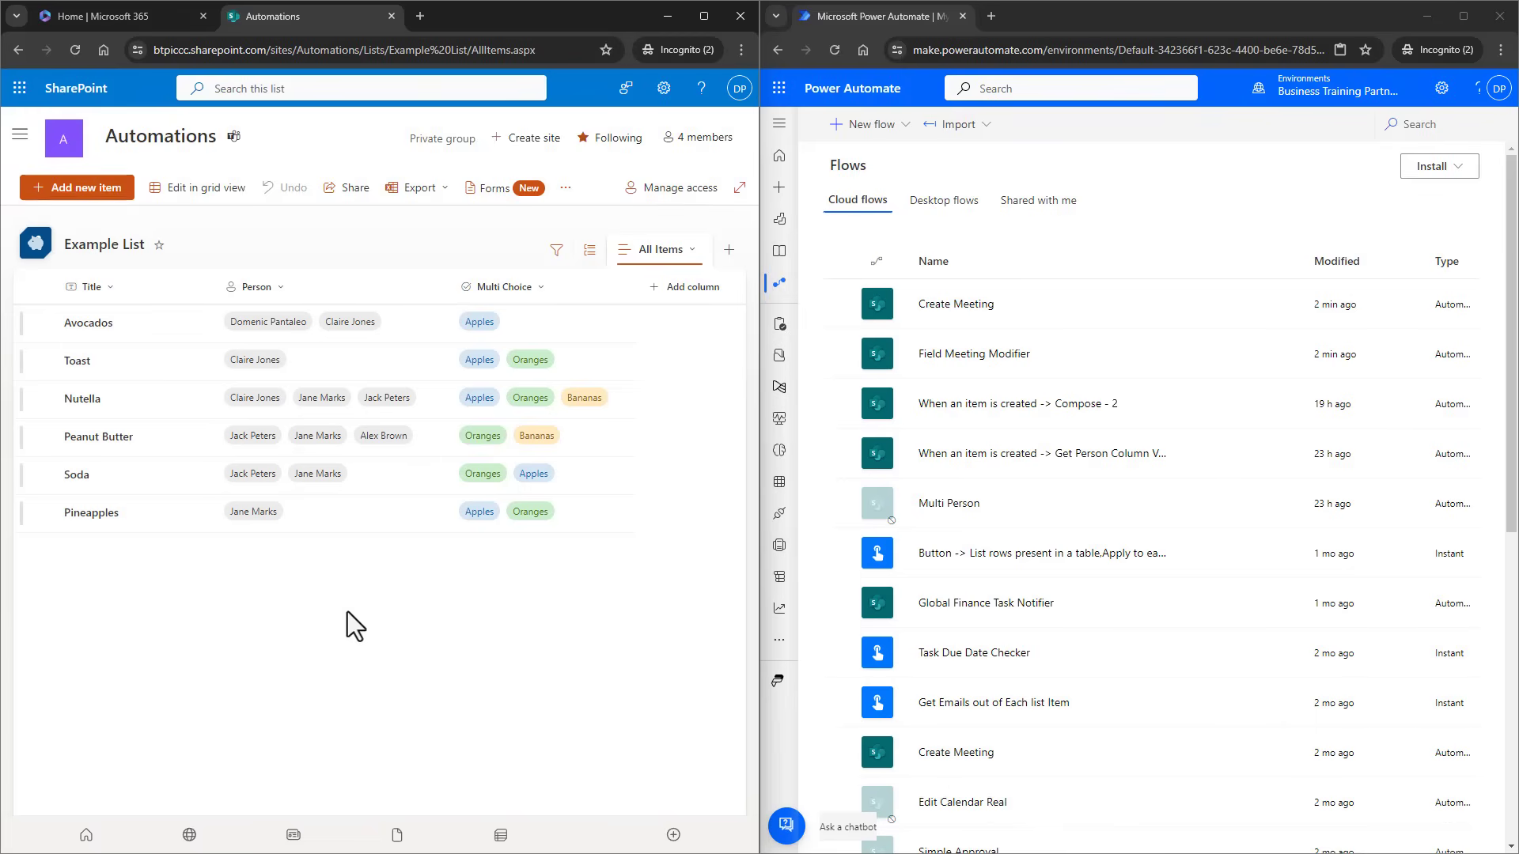
# - Create an automated cloud flow triggered by SharePoint 'When an item is created'
pyautogui.click(872, 126)
pyautogui.click(898, 272)
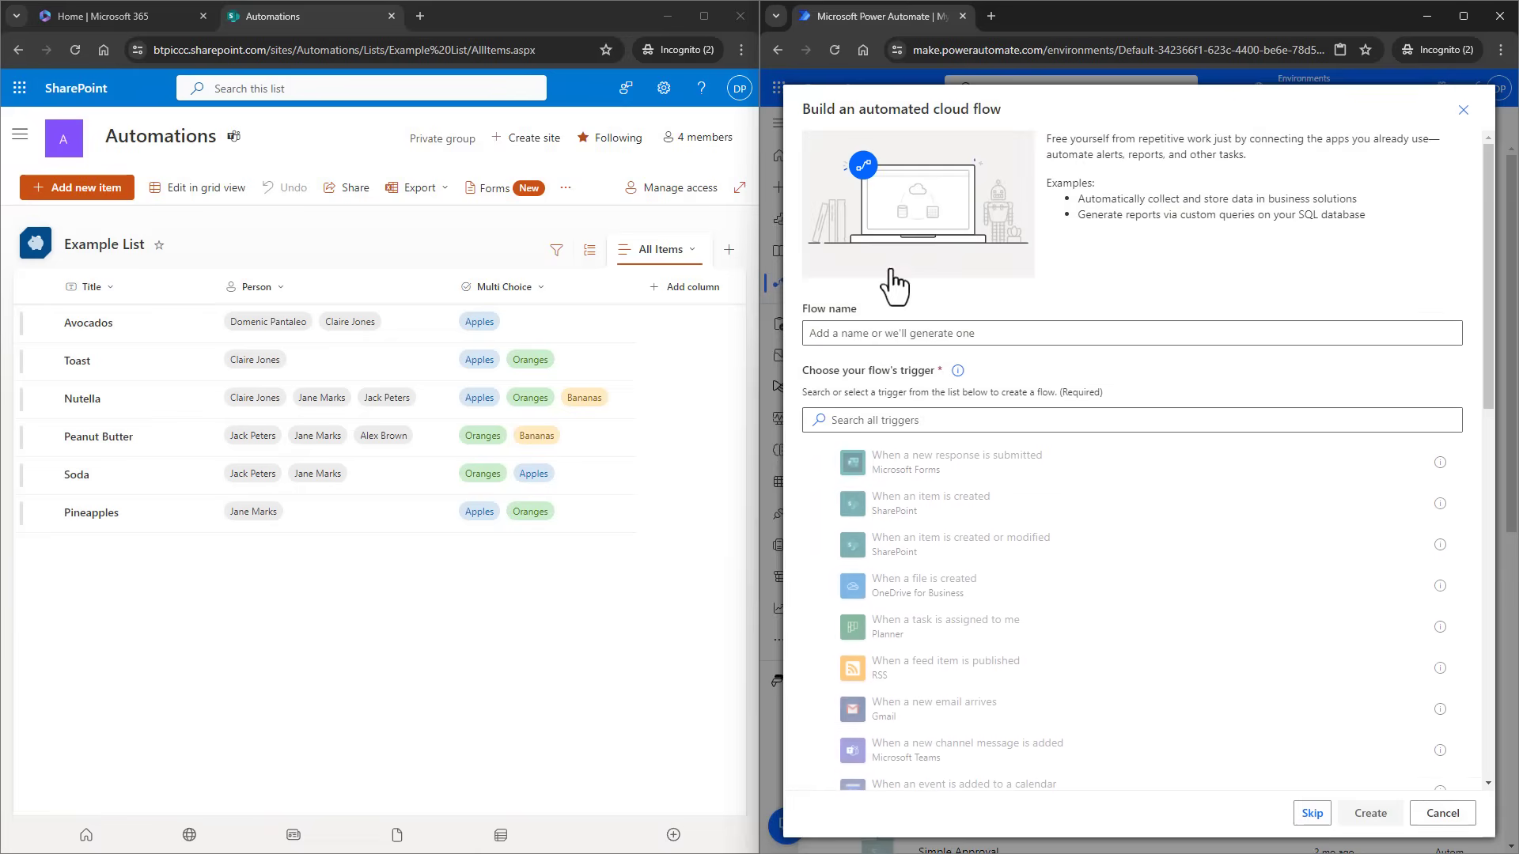
pyautogui.click(1060, 504)
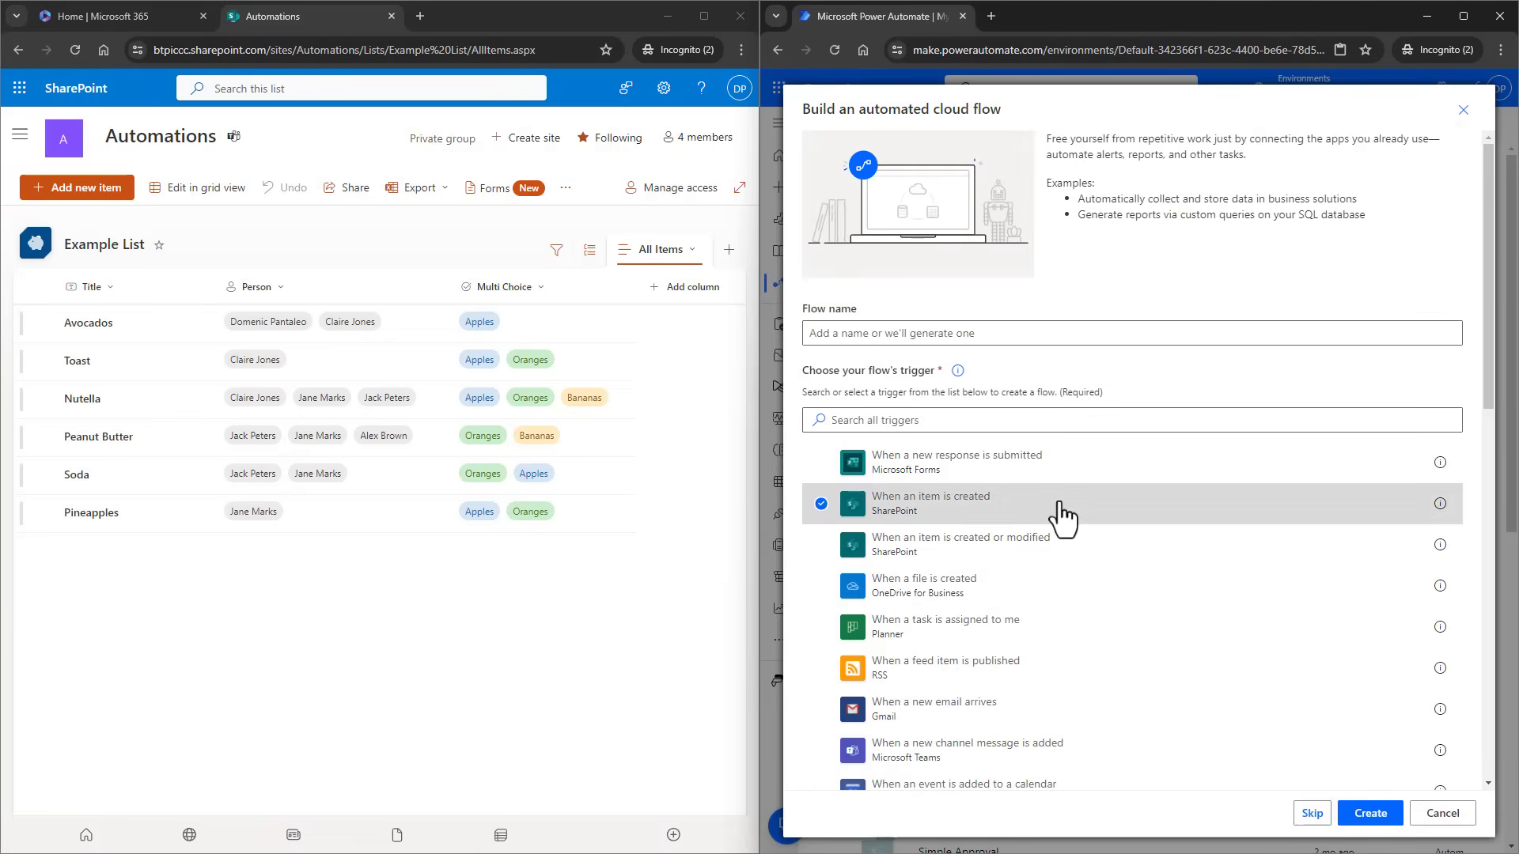
pyautogui.click(1369, 823)
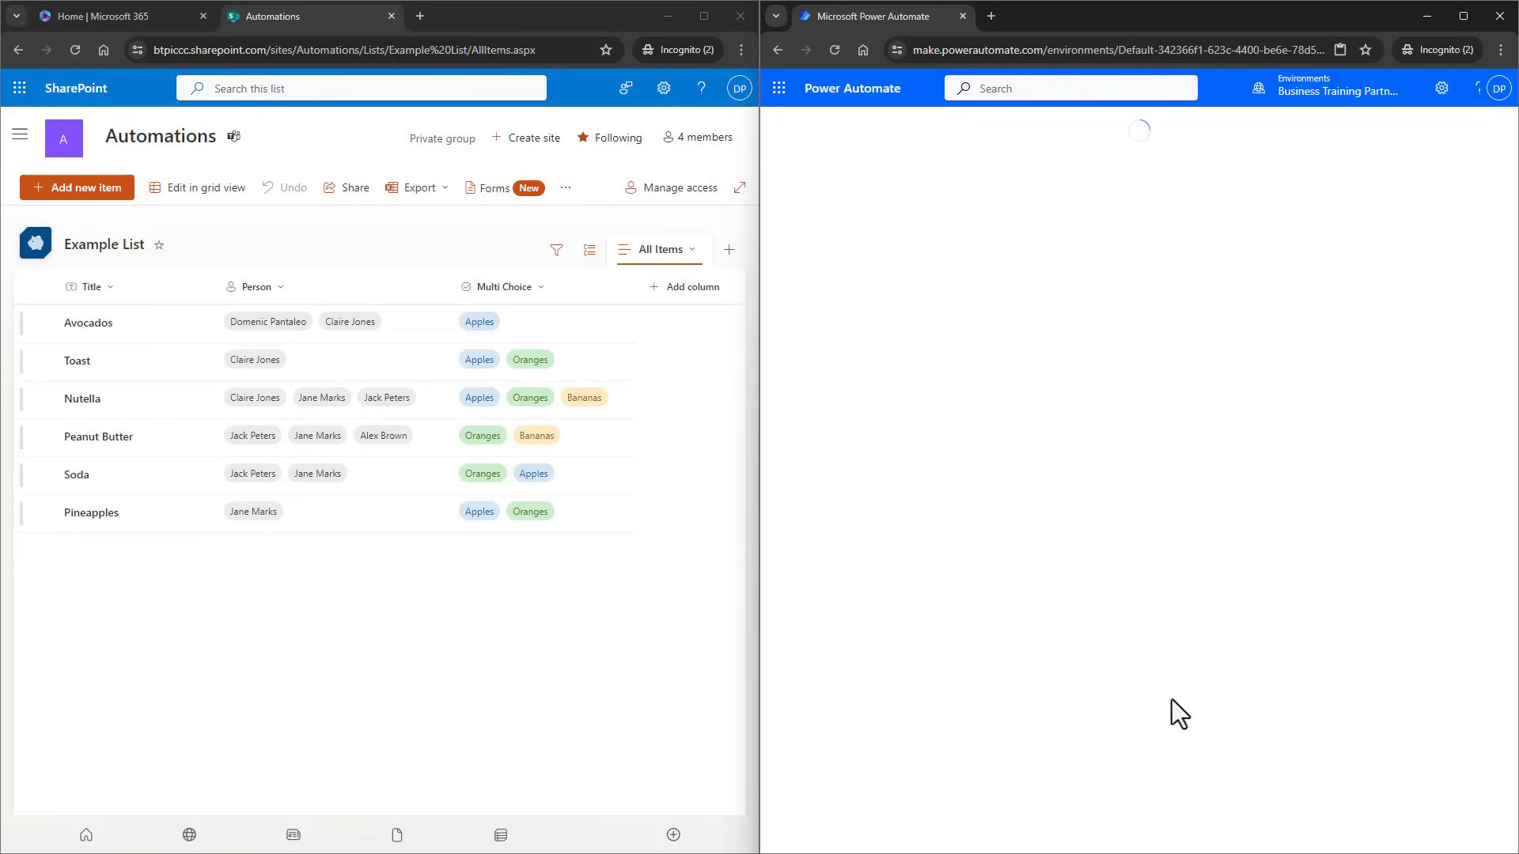
# - Point the trigger at Example List and close the Copilot pane
pyautogui.click(1198, 299)
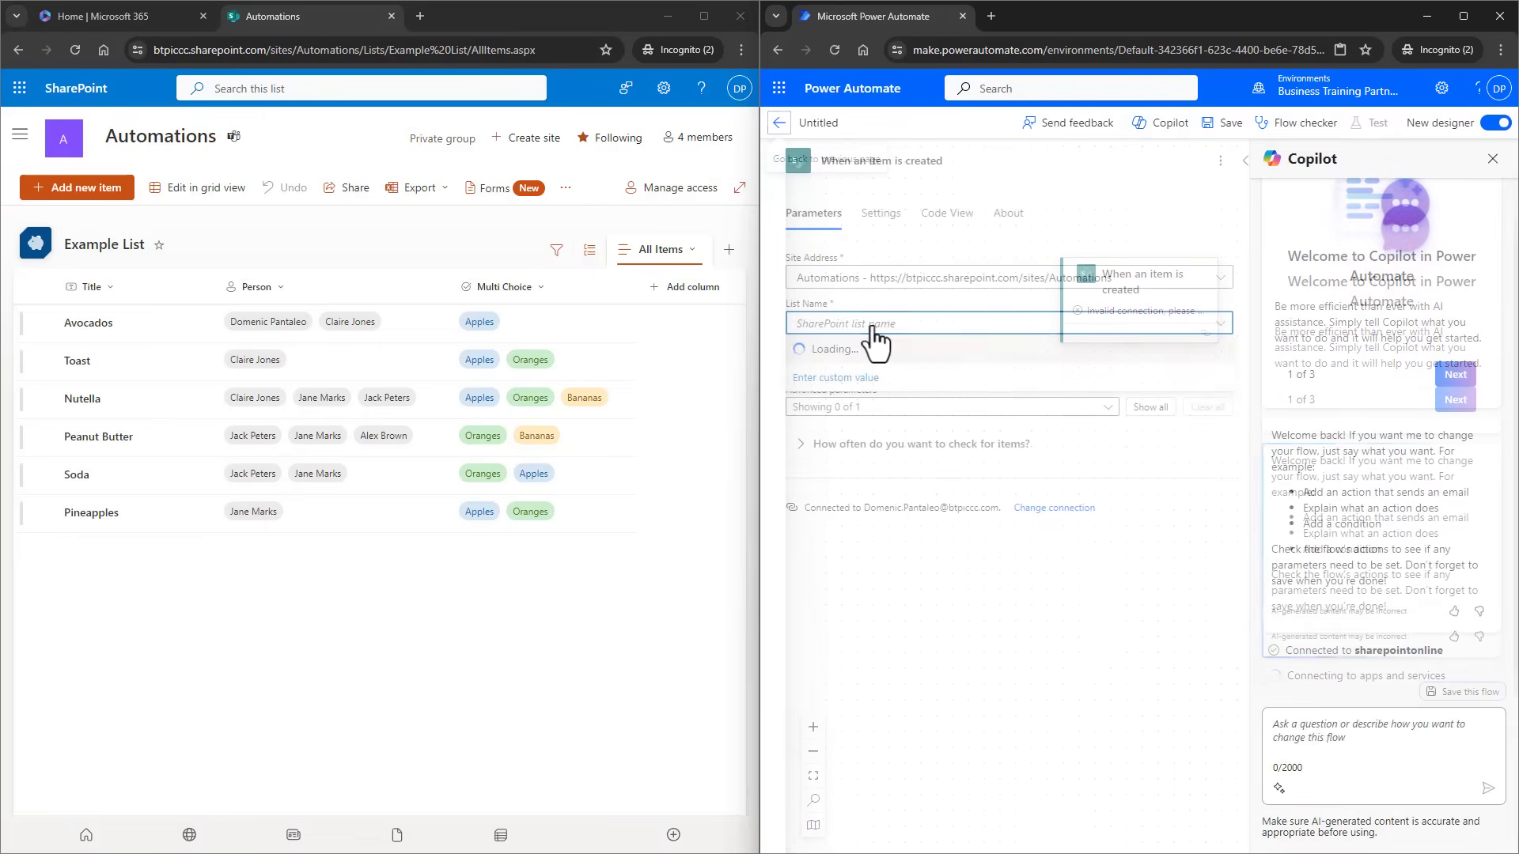
pyautogui.click(857, 326)
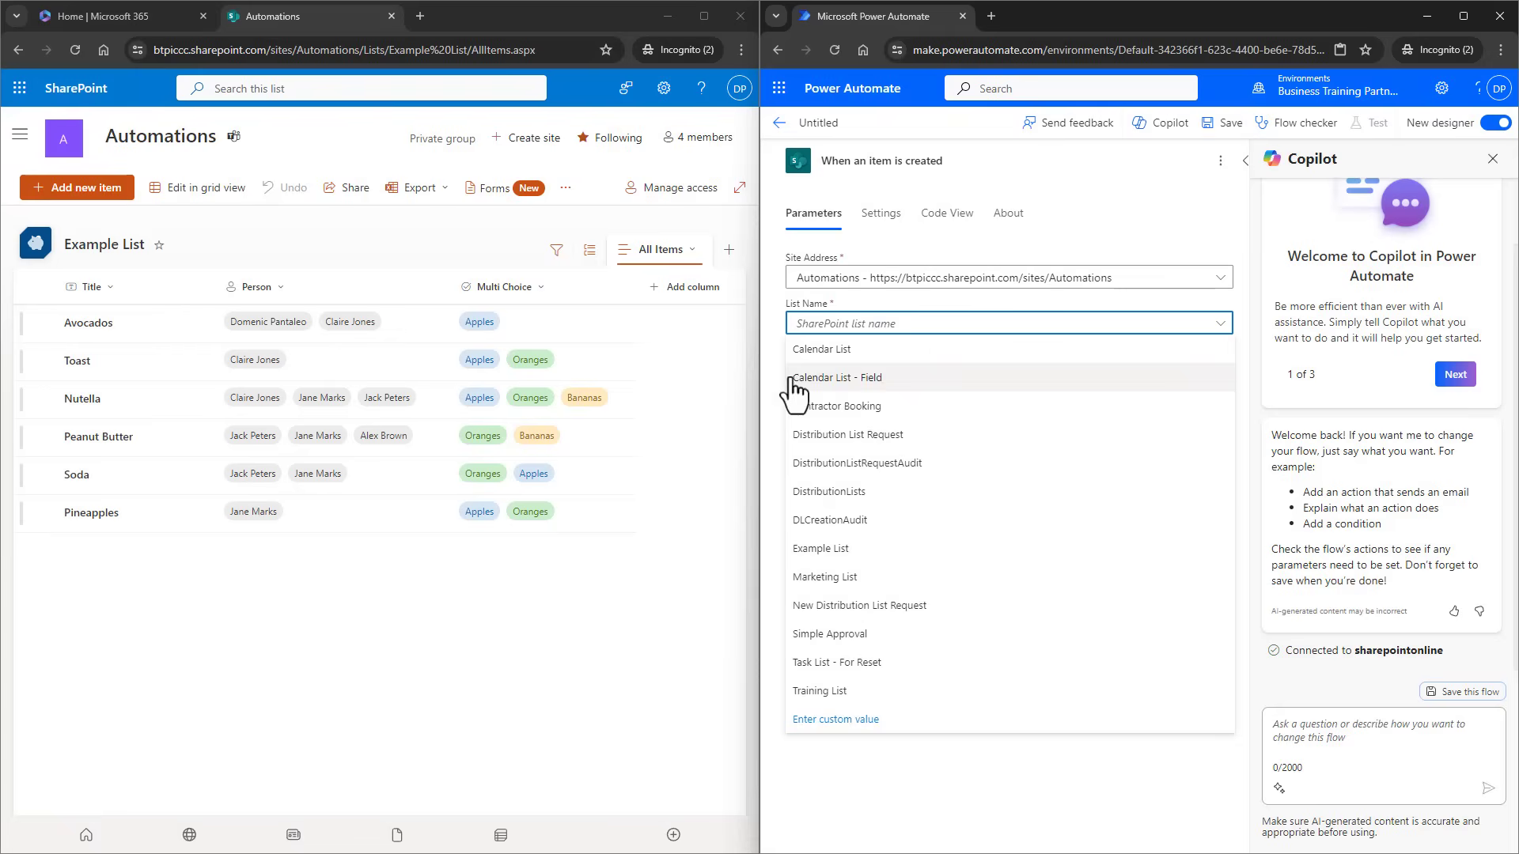
pyautogui.click(835, 550)
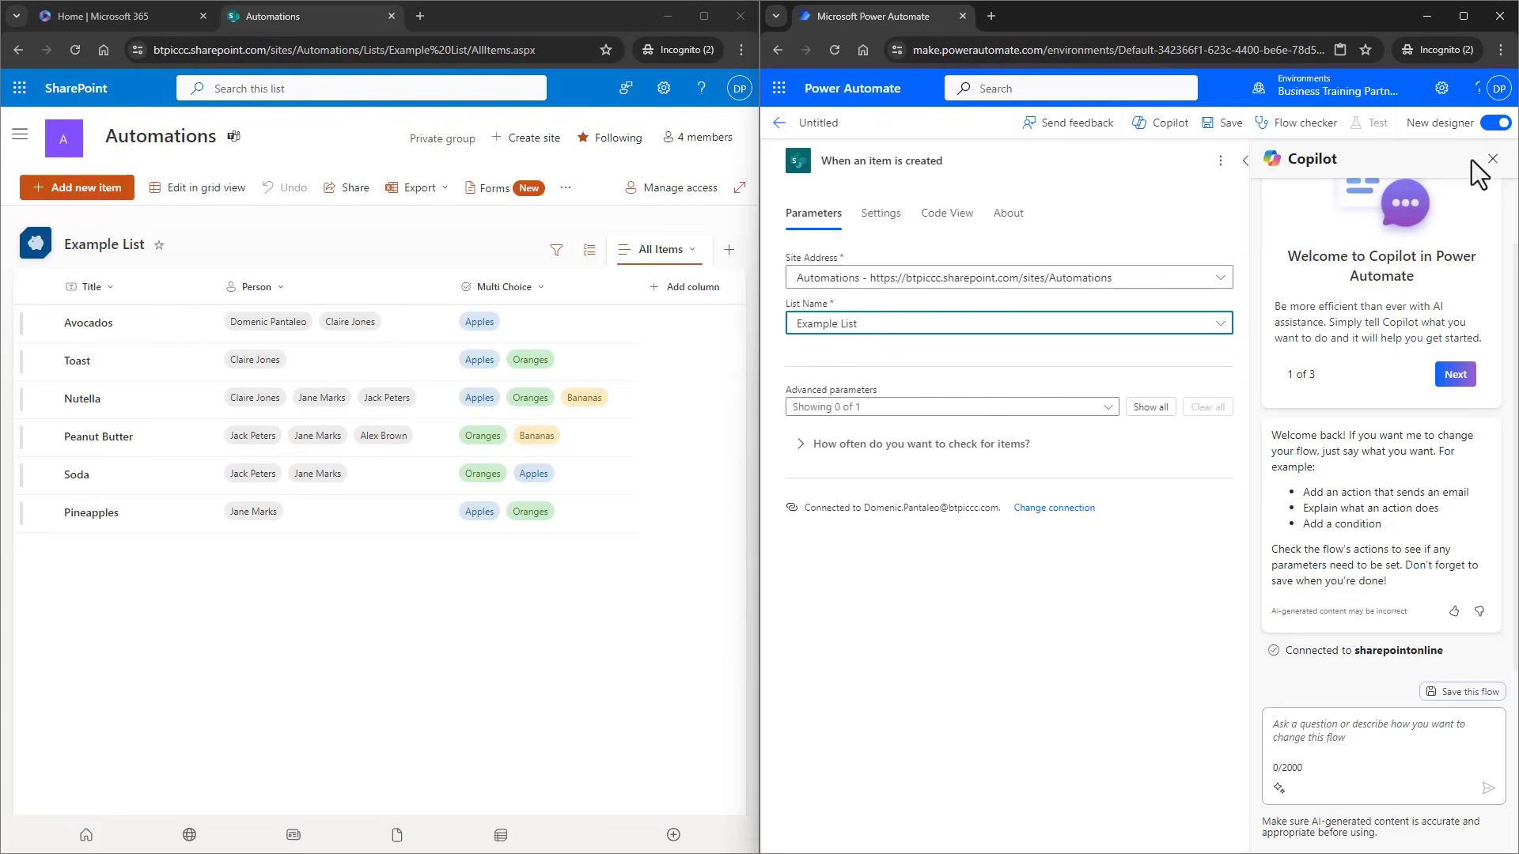
pyautogui.click(1492, 159)
# - Add a Compose action after the trigger with the item's Person field as Inputs
pyautogui.click(1250, 163)
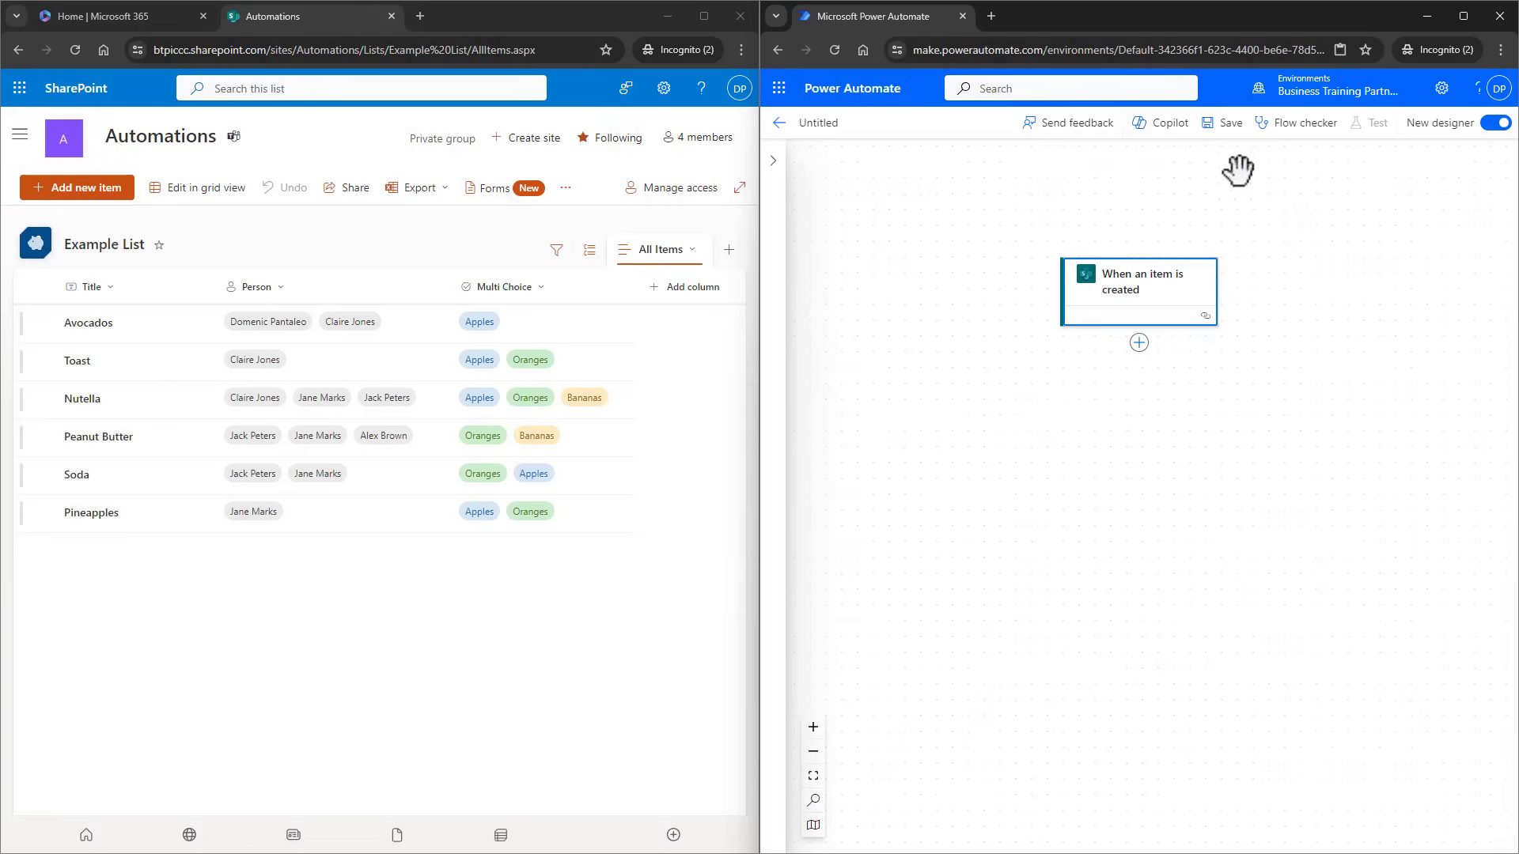
pyautogui.click(1139, 345)
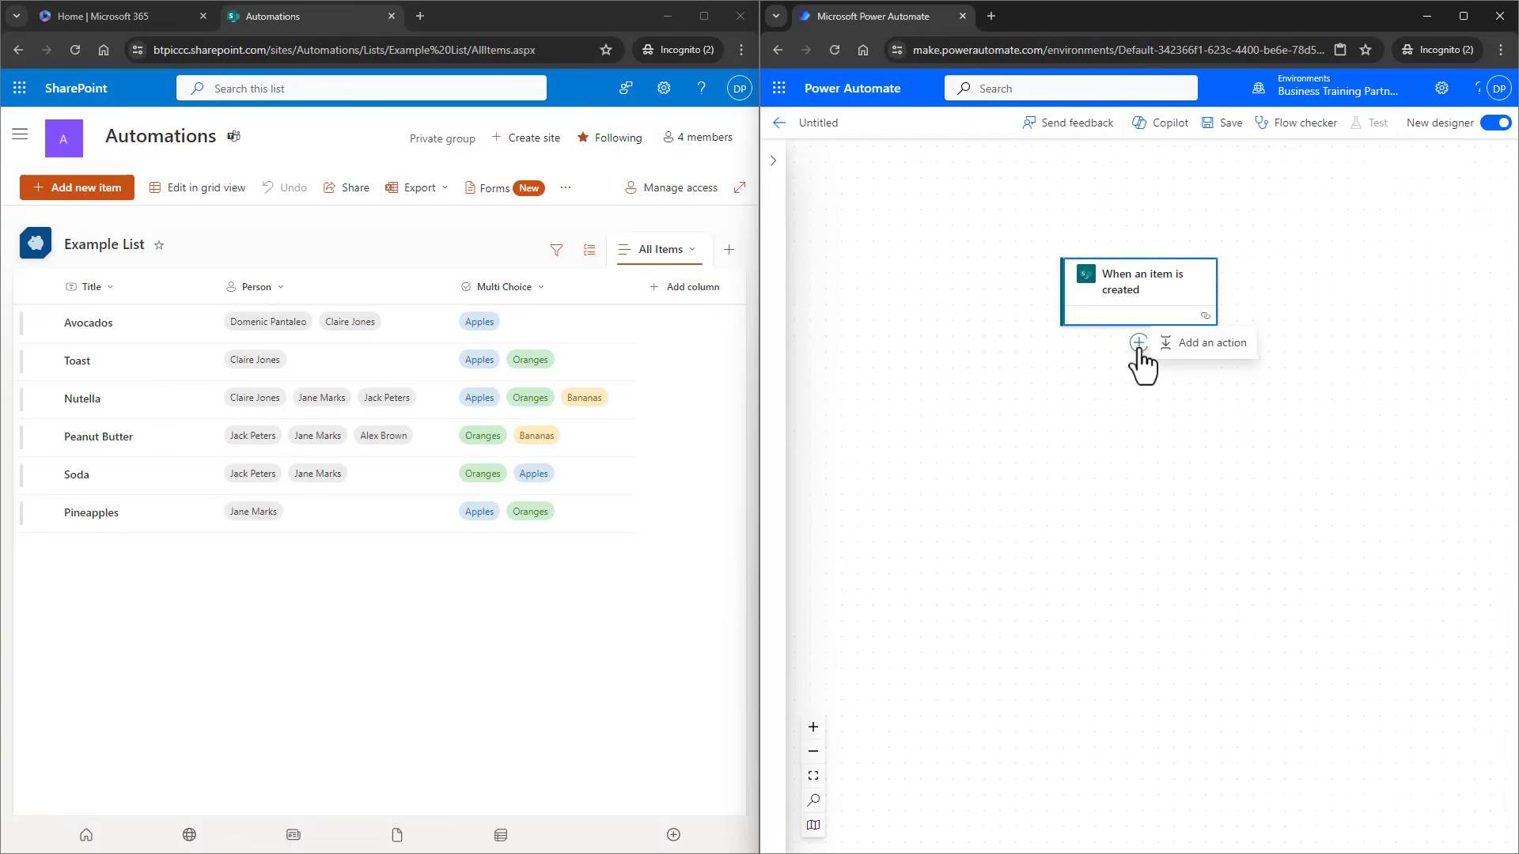
pyautogui.click(1185, 352)
pyautogui.click(899, 216)
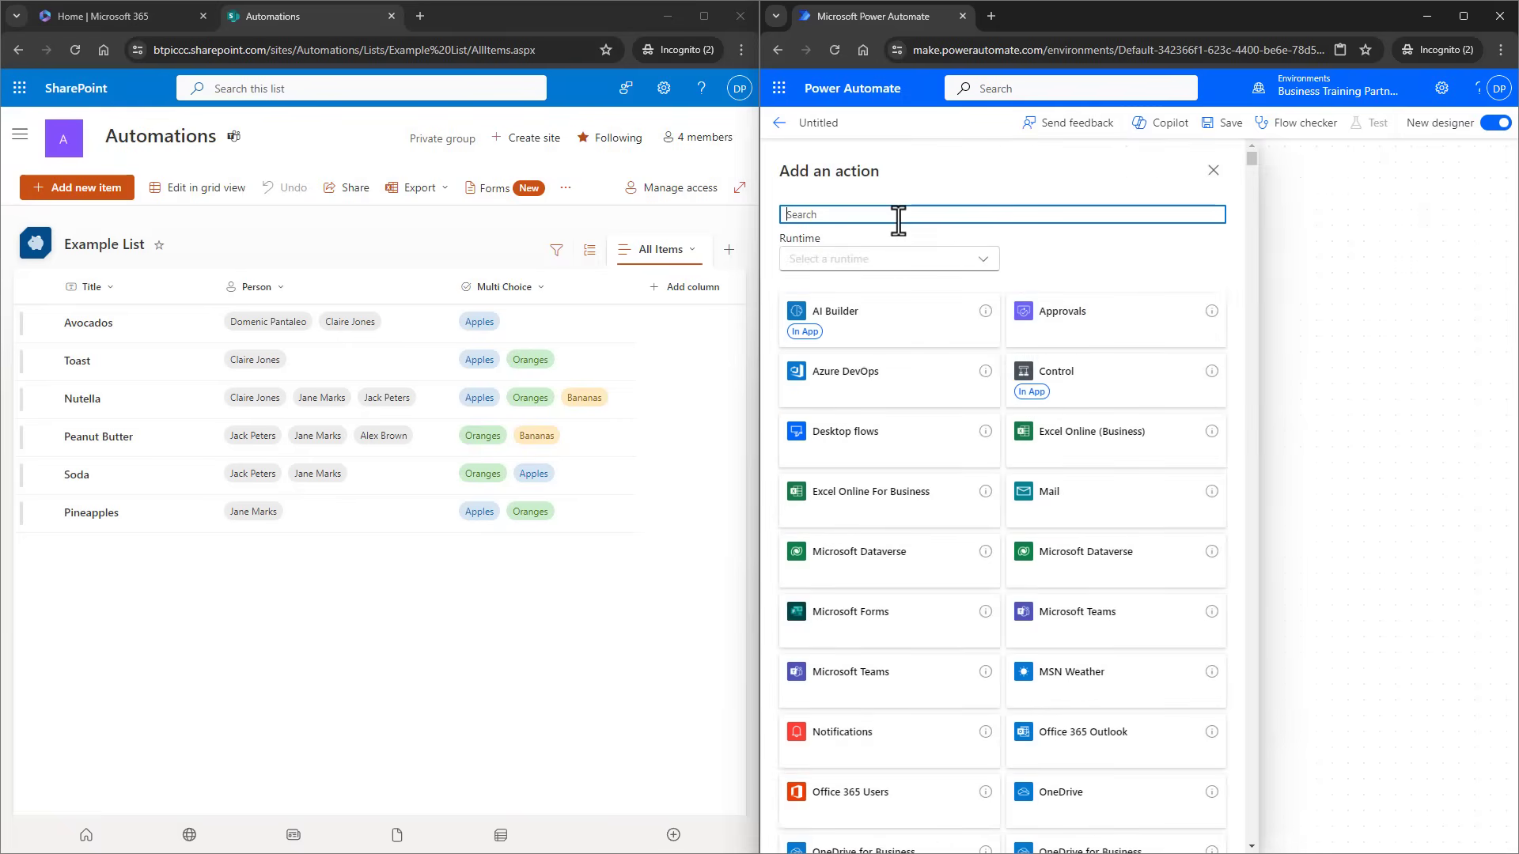
pyautogui.write('compsoe')
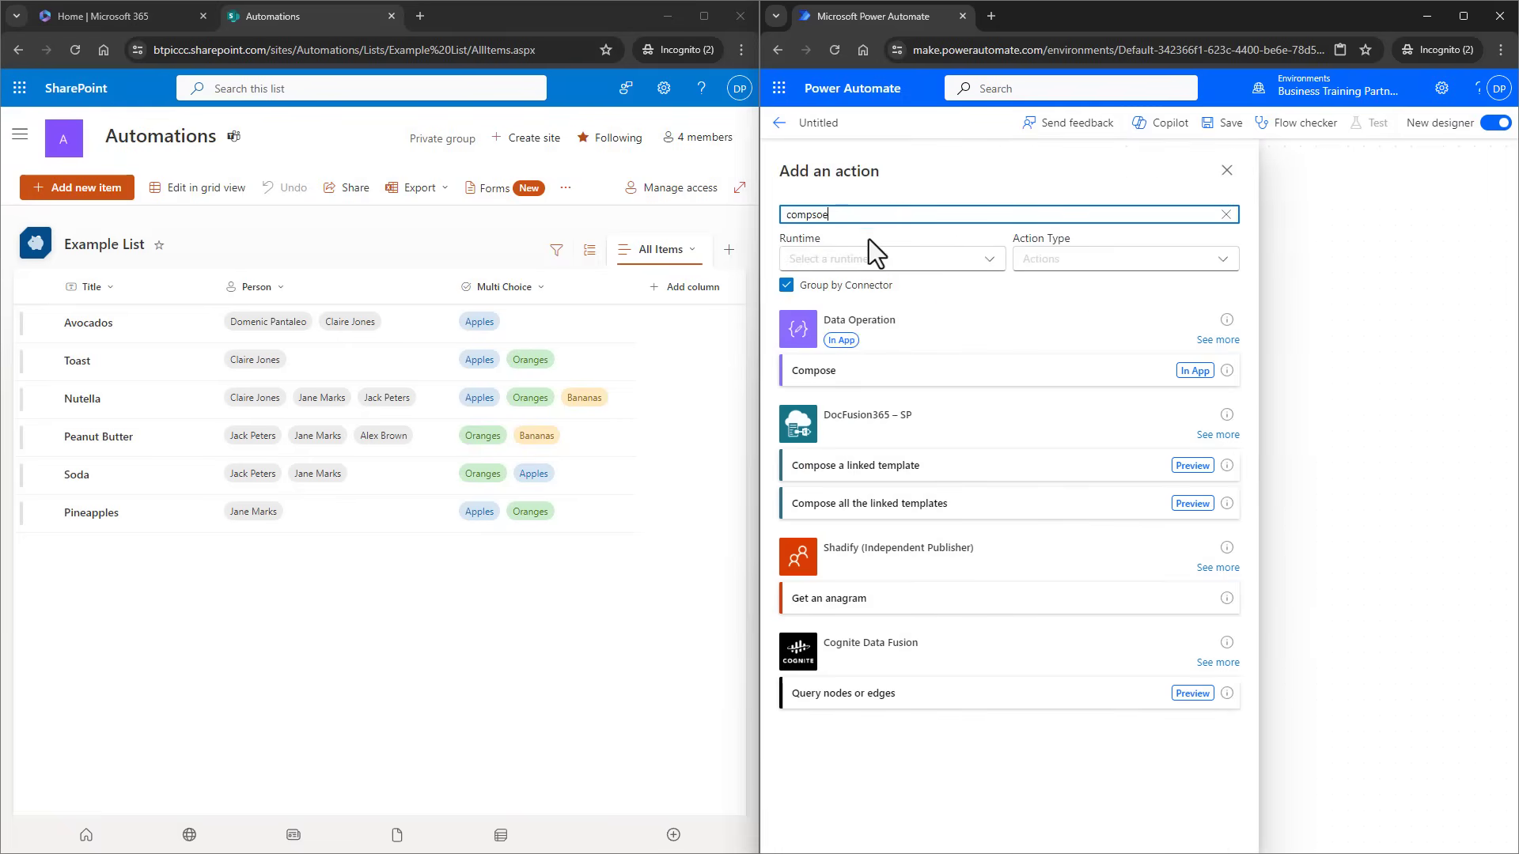
pyautogui.click(910, 378)
pyautogui.click(960, 284)
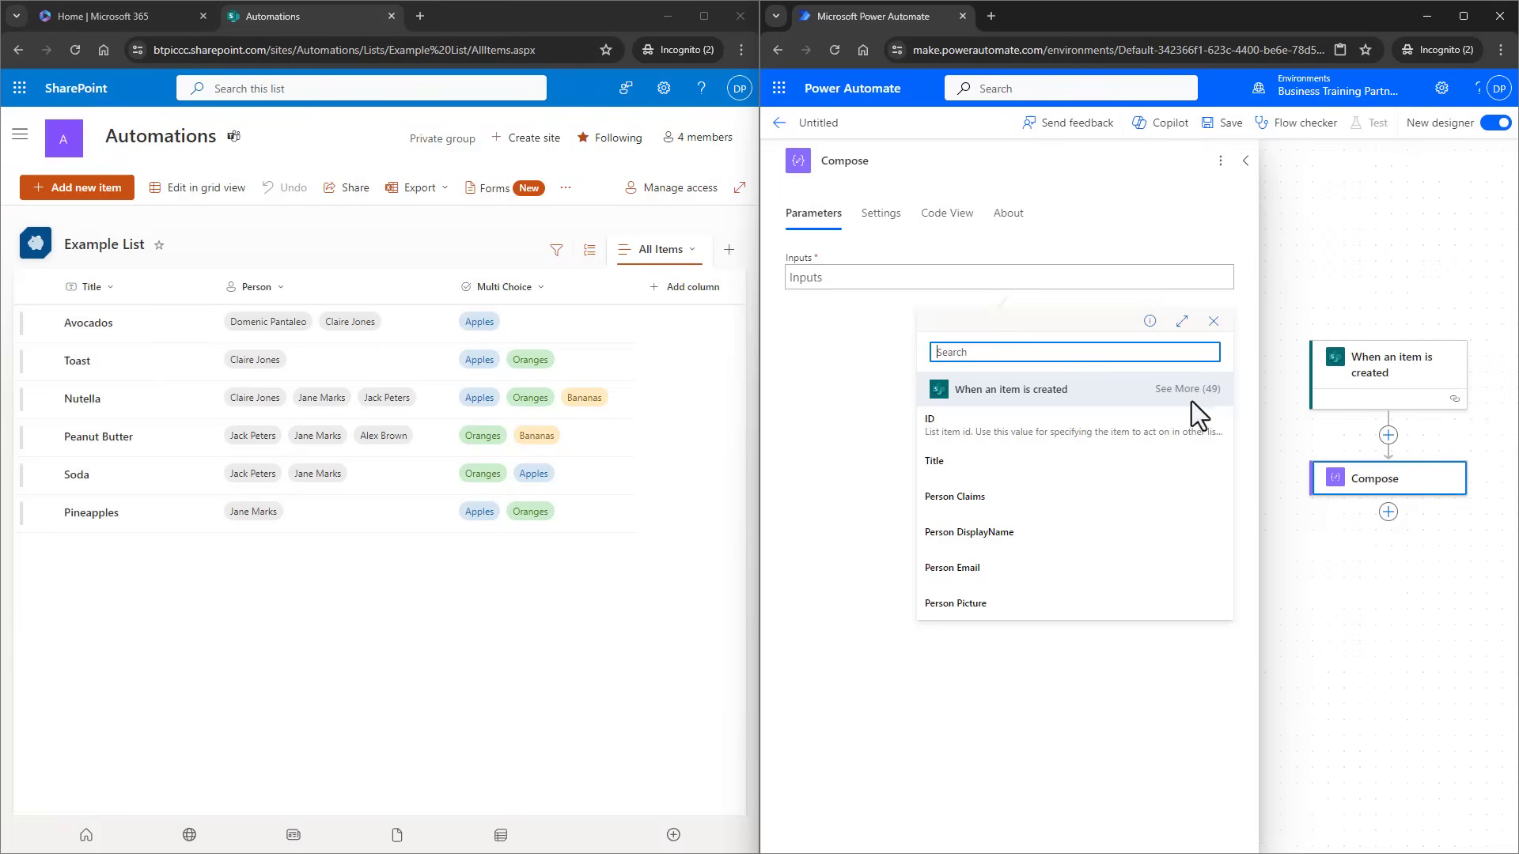
pyautogui.click(1188, 392)
pyautogui.scroll(-2, 1045, 582)
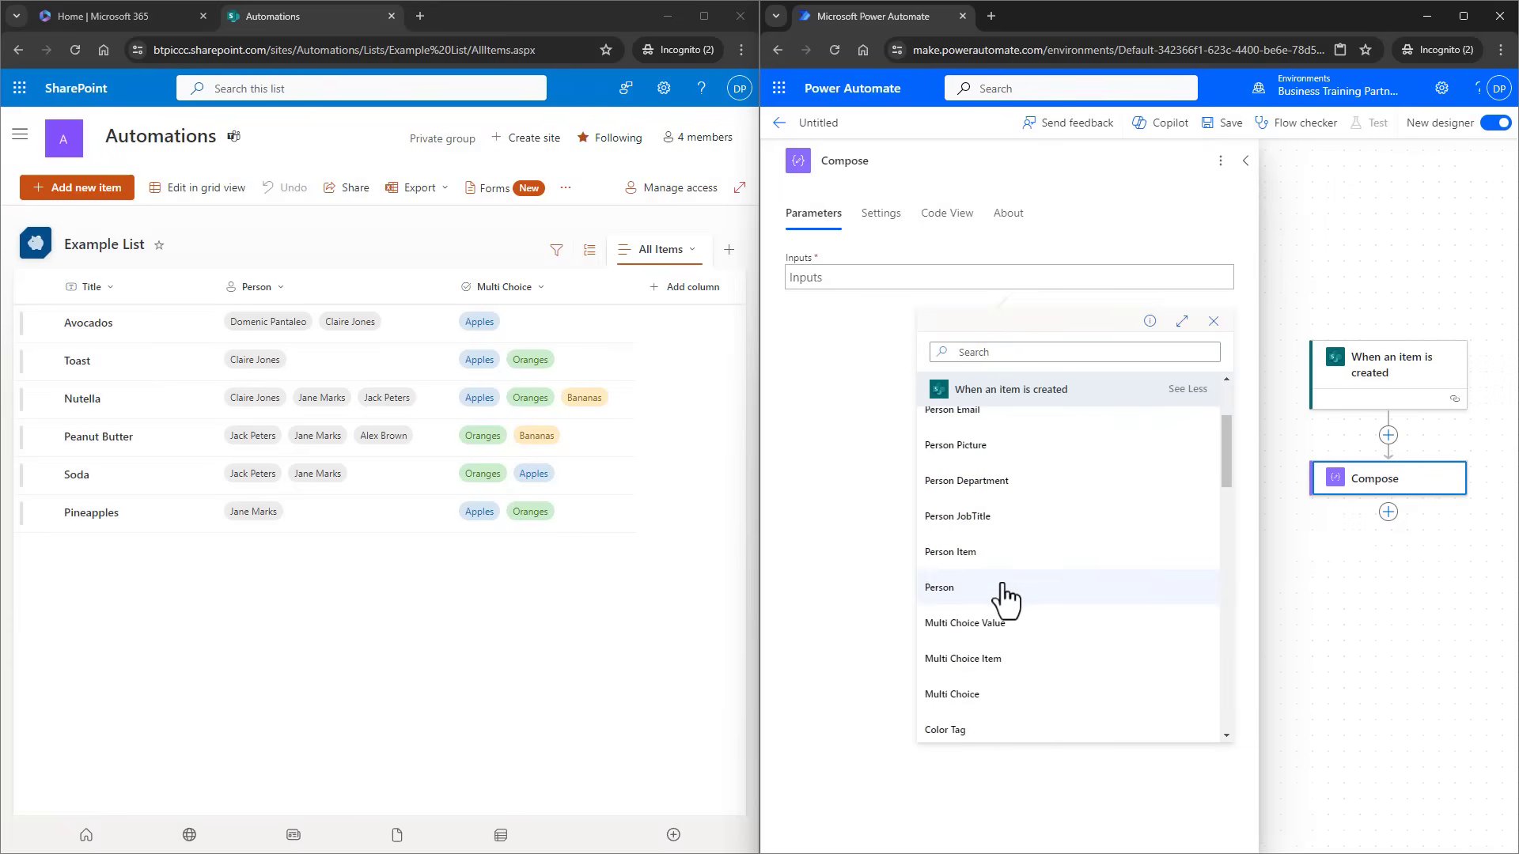
pyautogui.click(1006, 598)
# - Rename the Compose step to 'Get Person Column Value' and save the flow
pyautogui.doubleClick(865, 161)
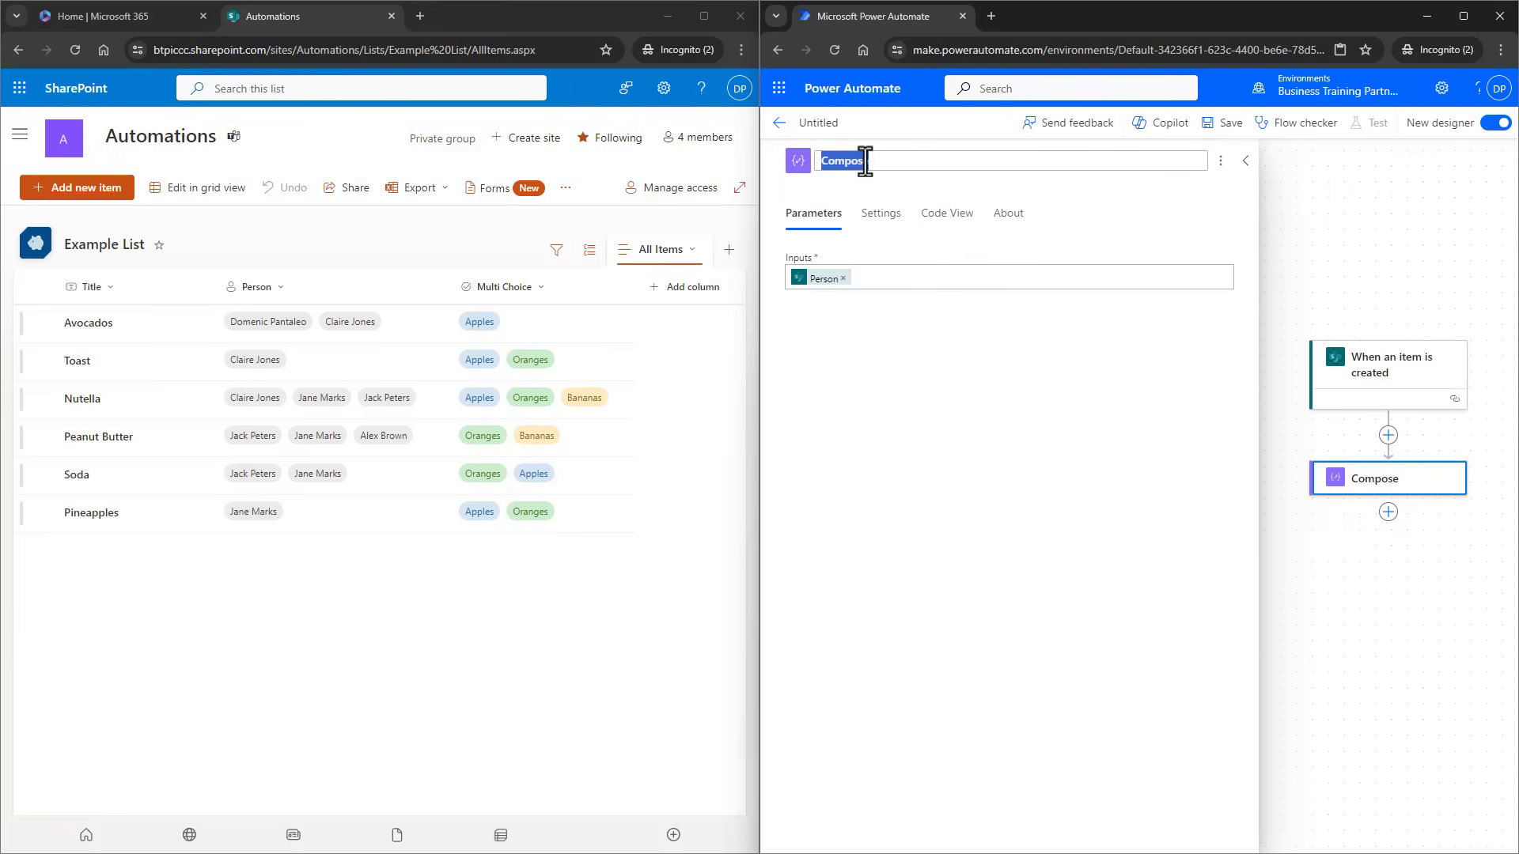
pyautogui.write('Get Person V')
pyautogui.write('olumn Value')
pyautogui.hotkey('ctrl', 's')
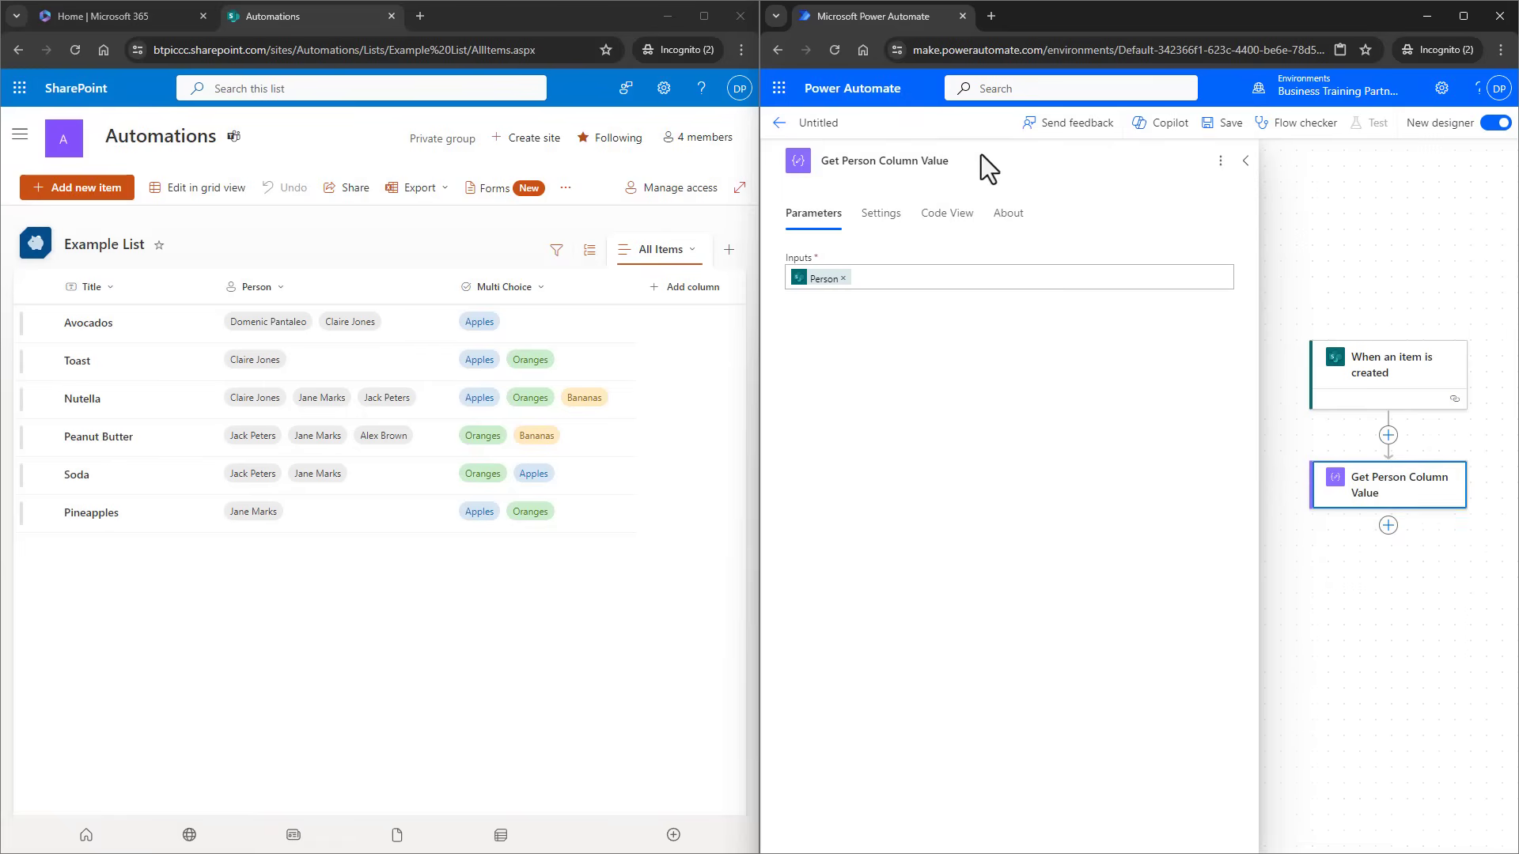
# - Run a manual test so the flow waits for a new Example List item
pyautogui.click(1245, 187)
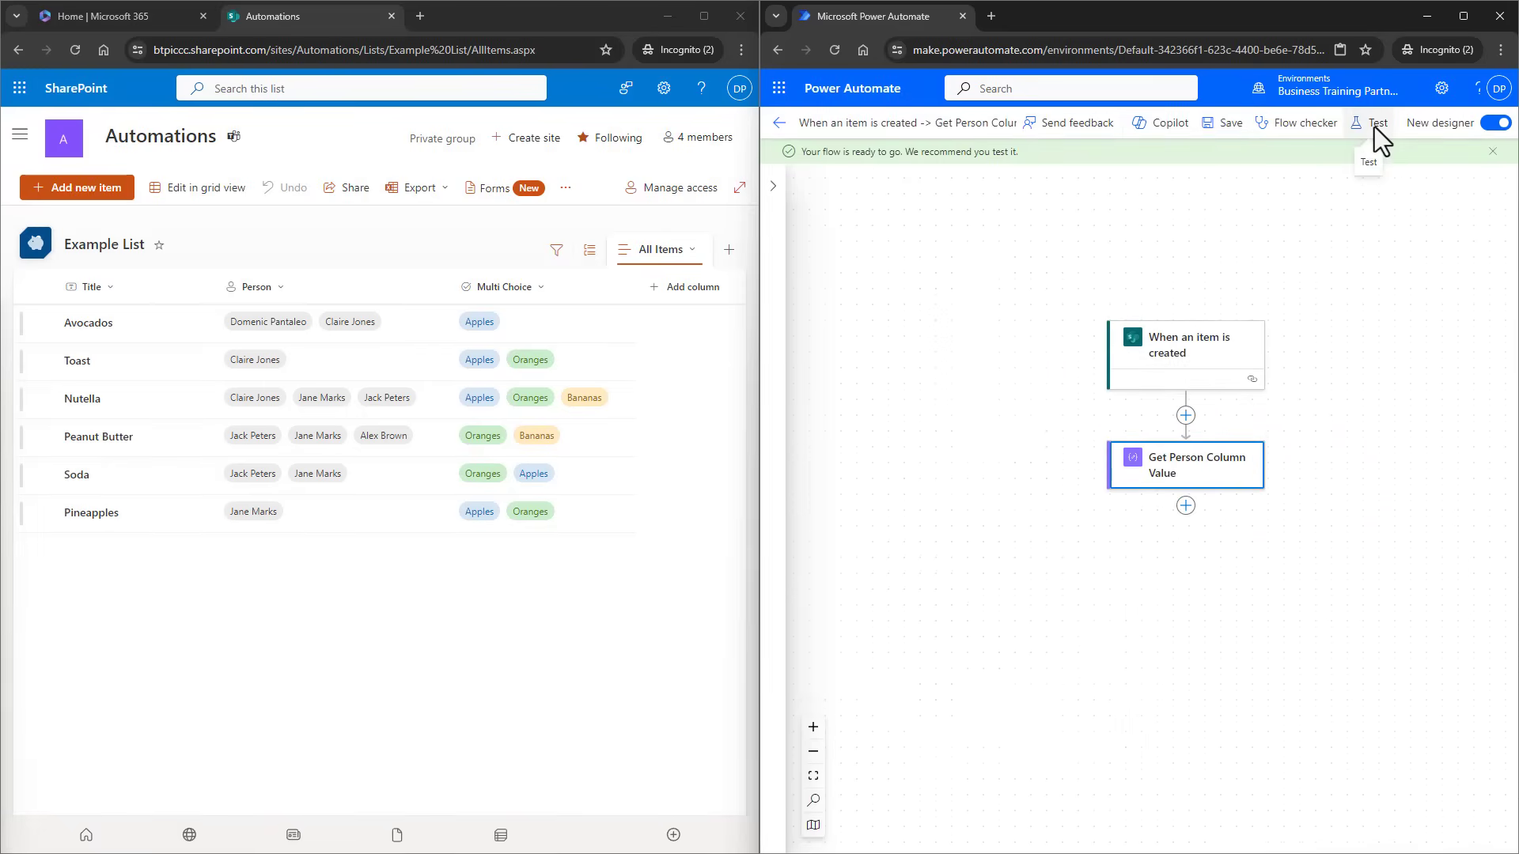
pyautogui.click(1374, 125)
pyautogui.click(1249, 186)
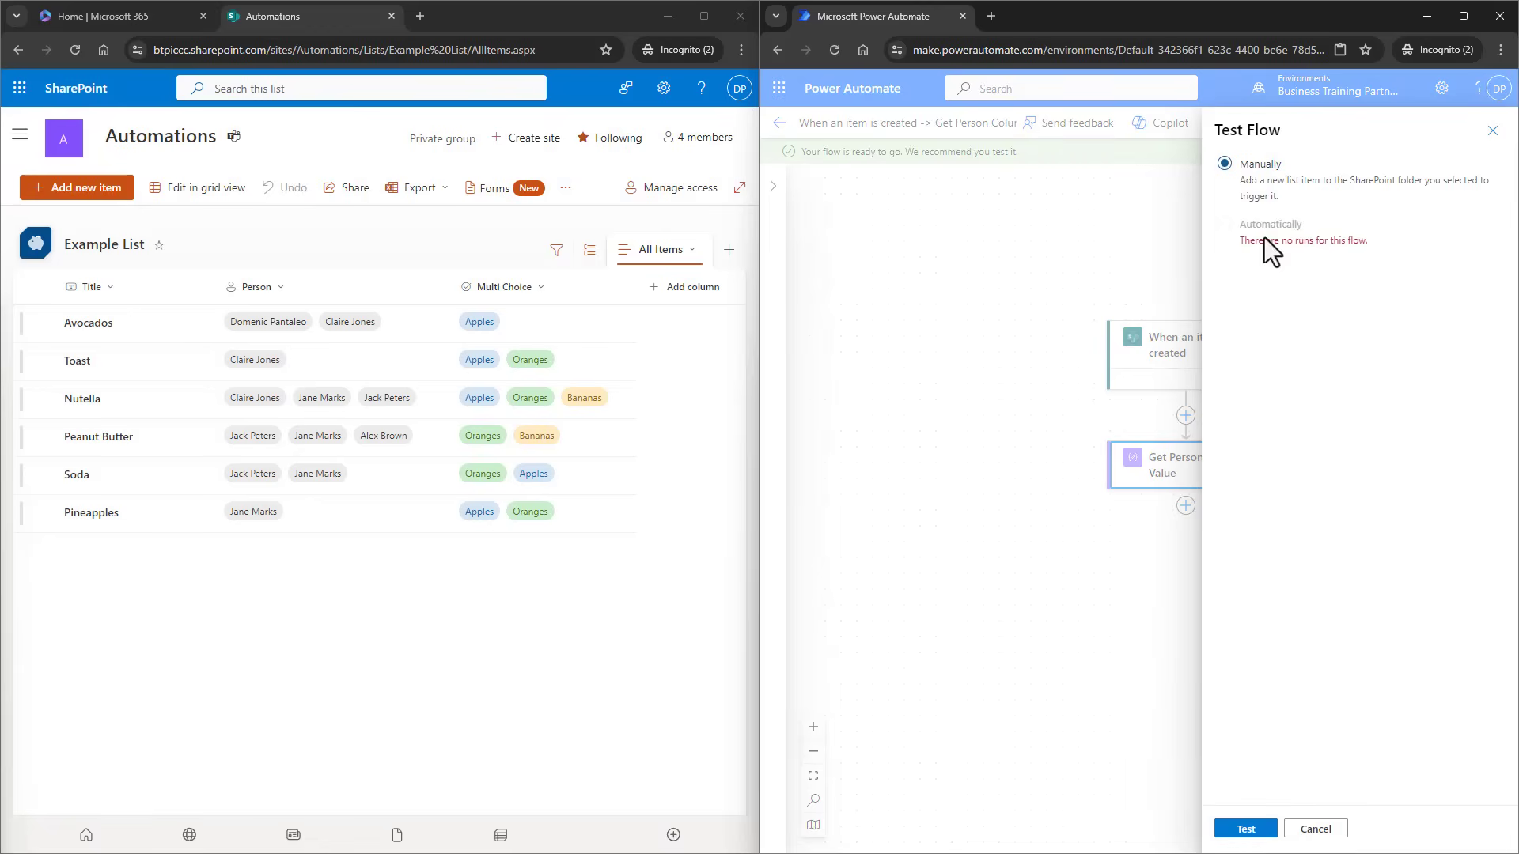
pyautogui.click(1246, 828)
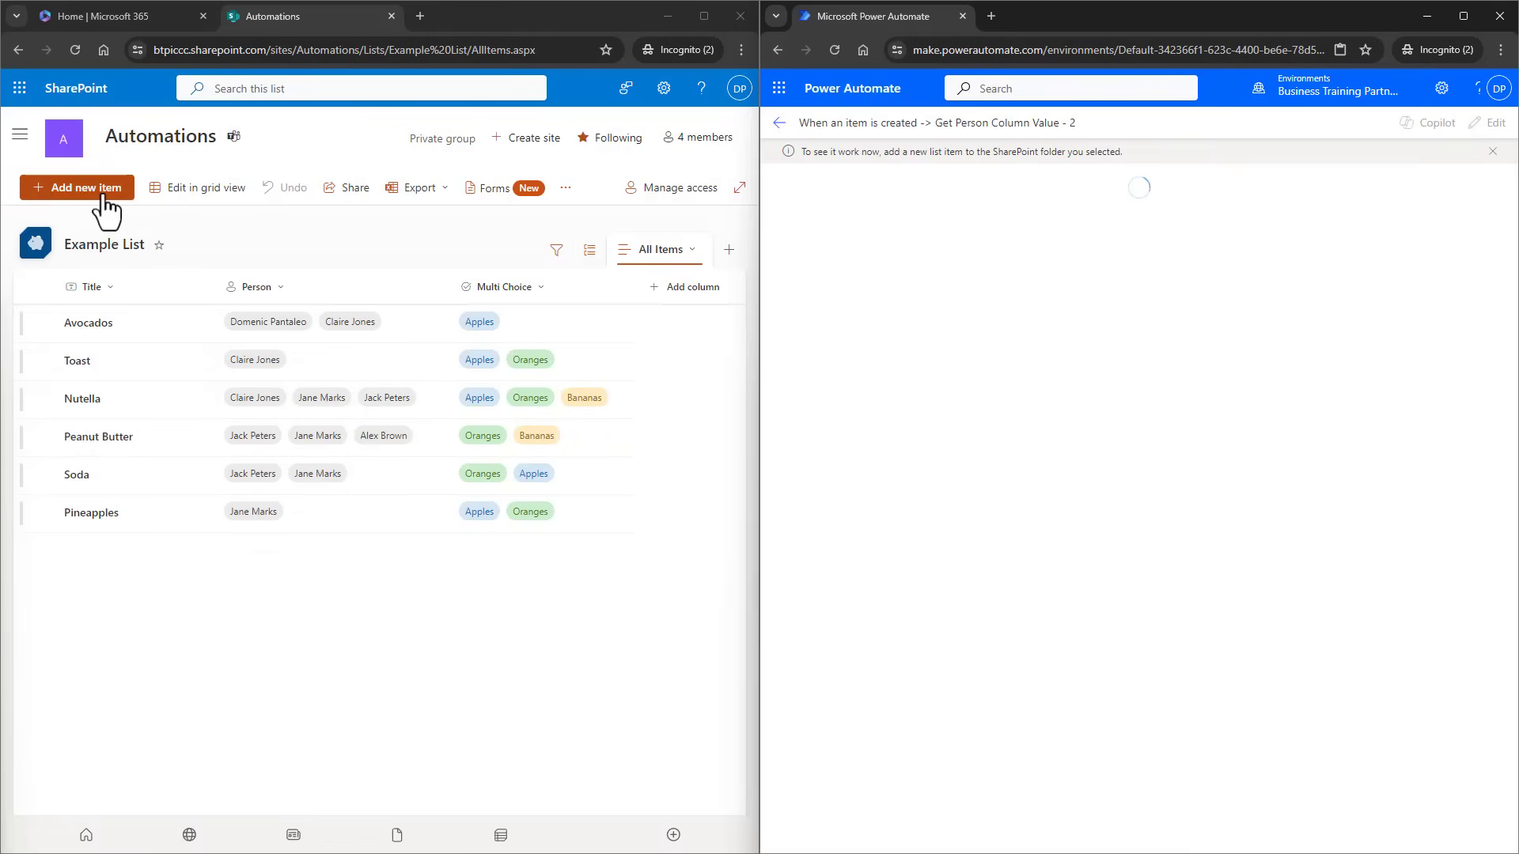
# - Start a new Example List item titled 'Shrimp' and add two people to Person
pyautogui.click(117, 295)
pyautogui.click(76, 188)
pyautogui.write('Shrimp')
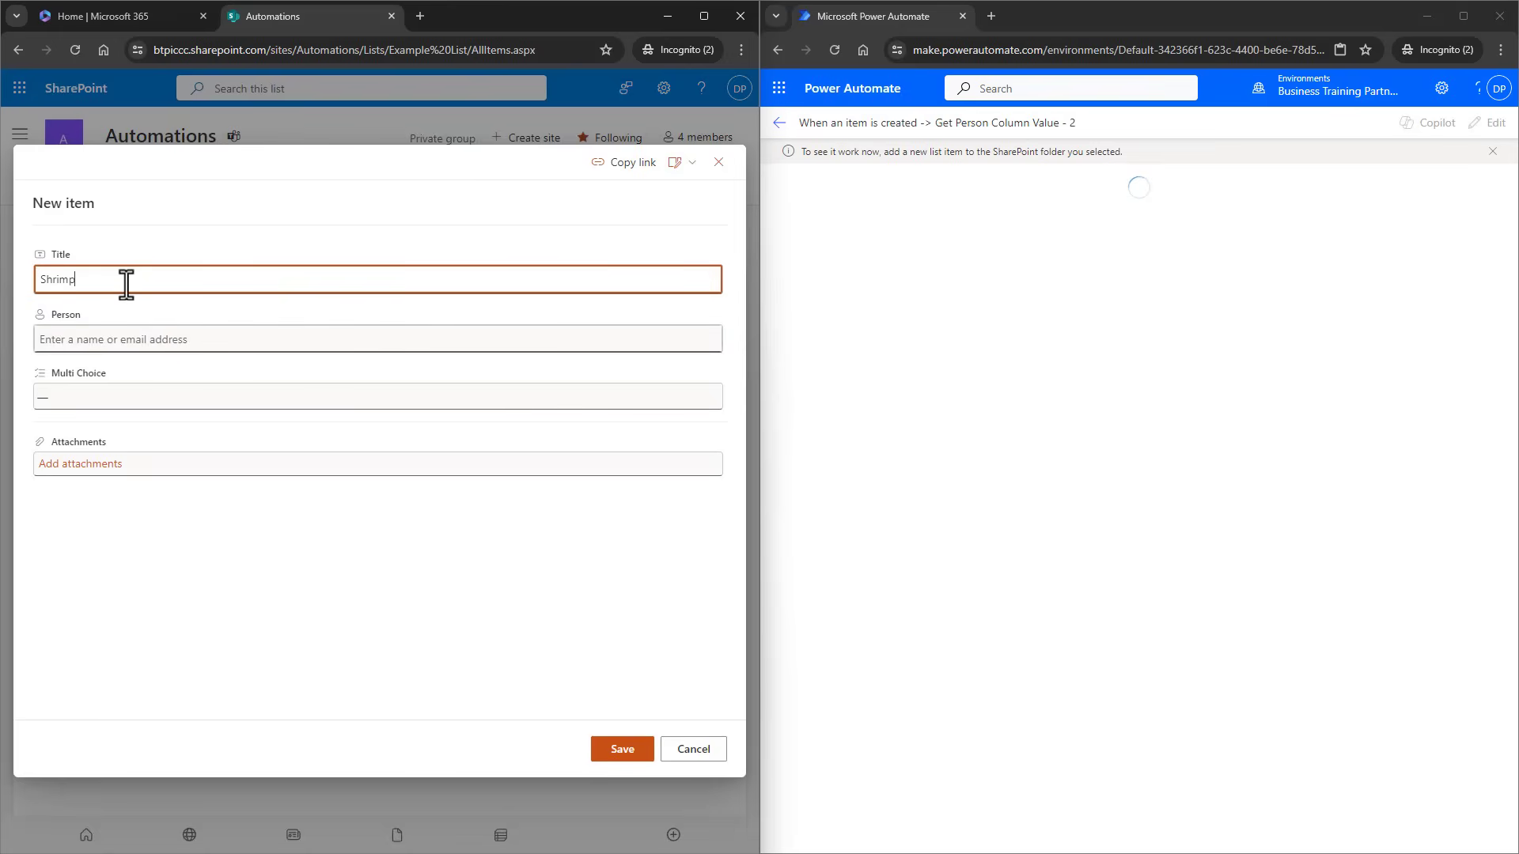
pyautogui.press('Tab')
pyautogui.write('ja')
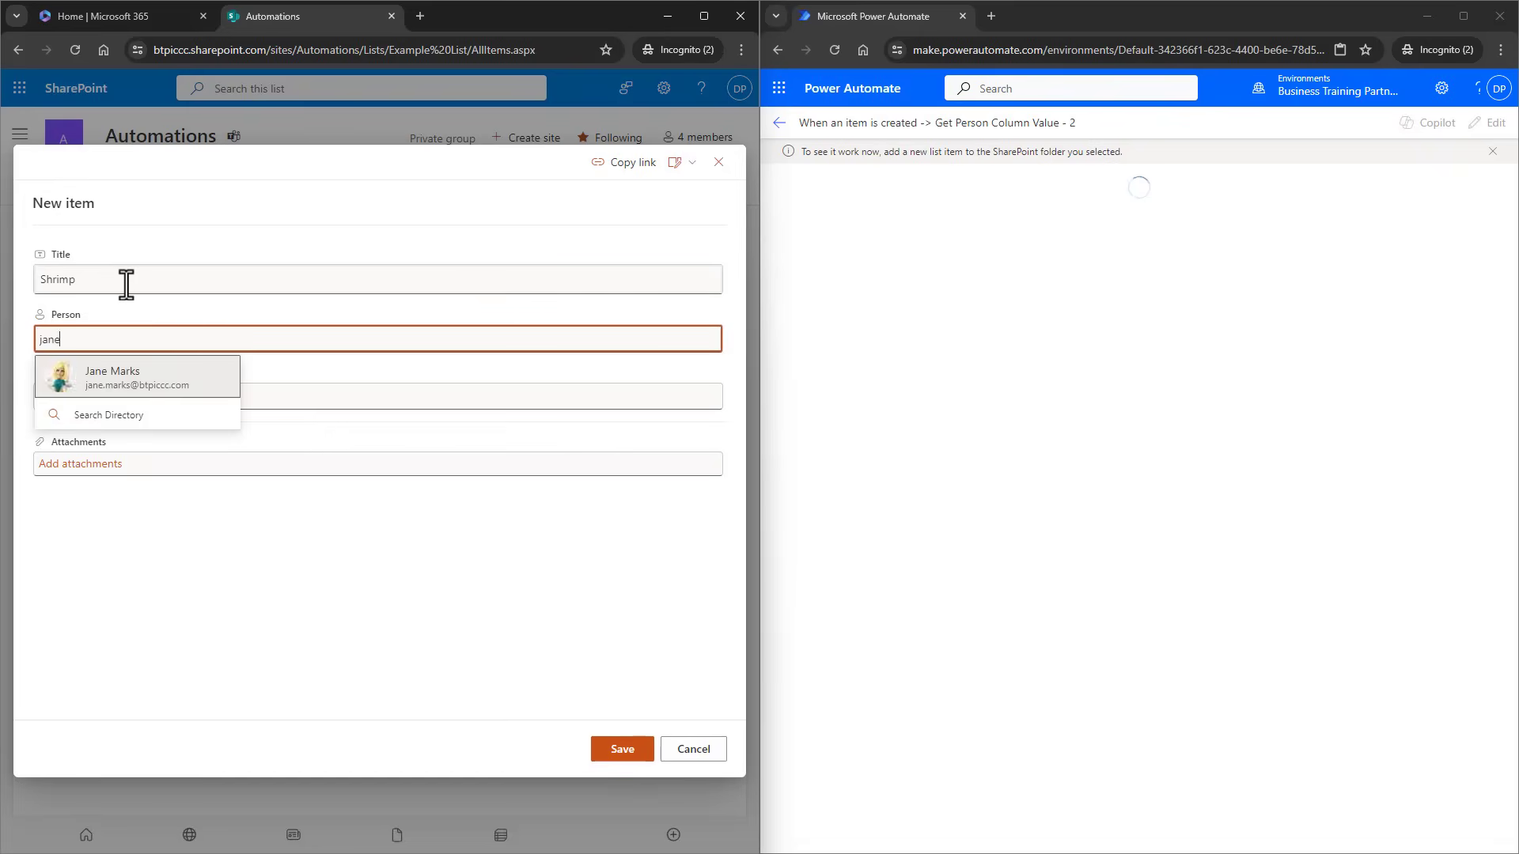
pyautogui.press('Return')
pyautogui.write('ja')
pyautogui.press('Return')
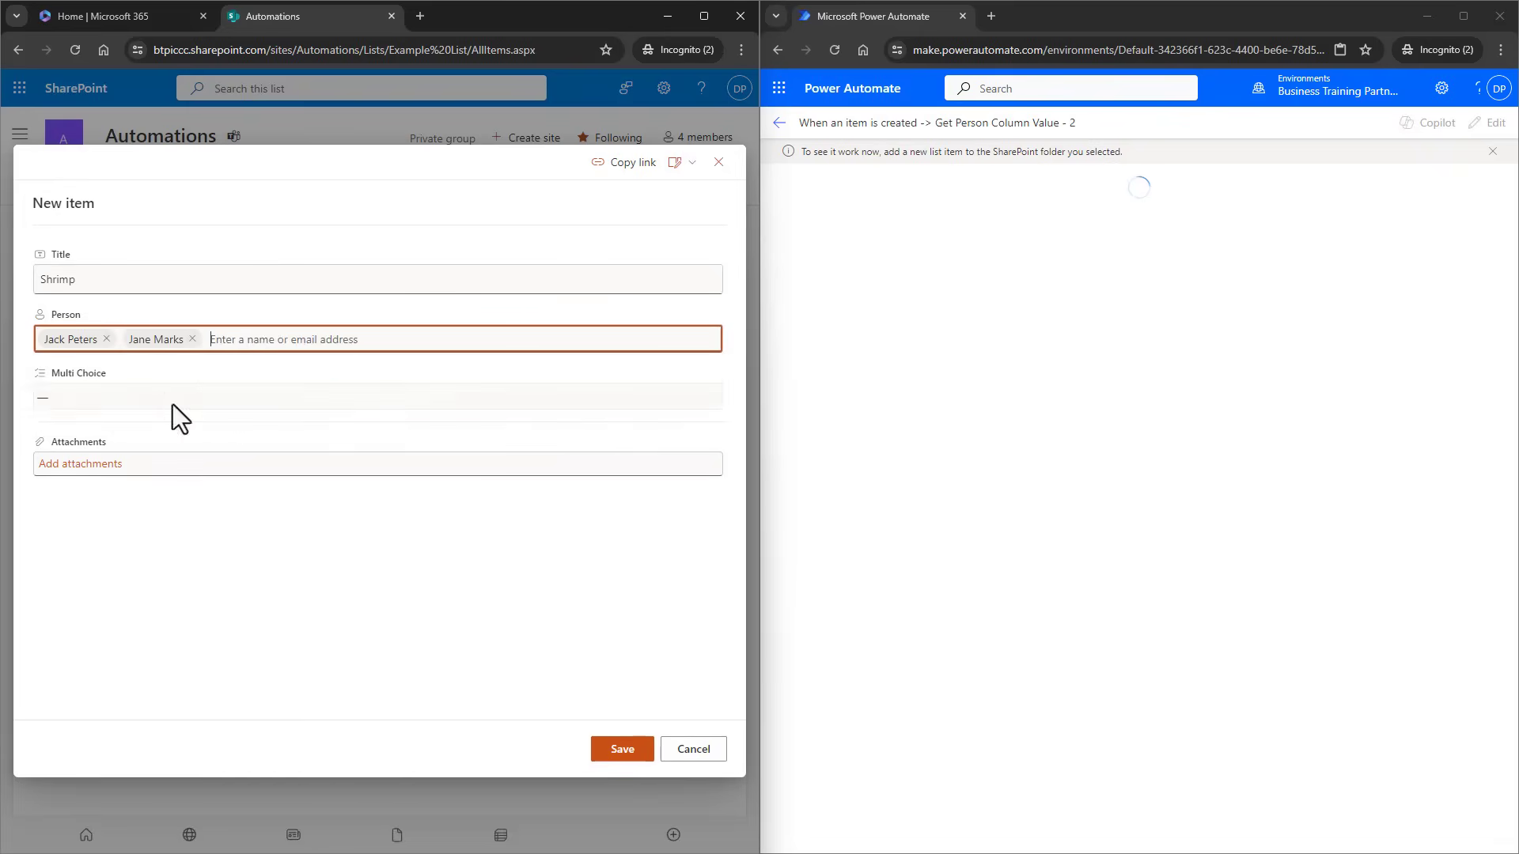
# - Choose Oranges and Bananas in Multi Choice and save the item
pyautogui.click(172, 403)
pyautogui.click(148, 471)
pyautogui.click(147, 475)
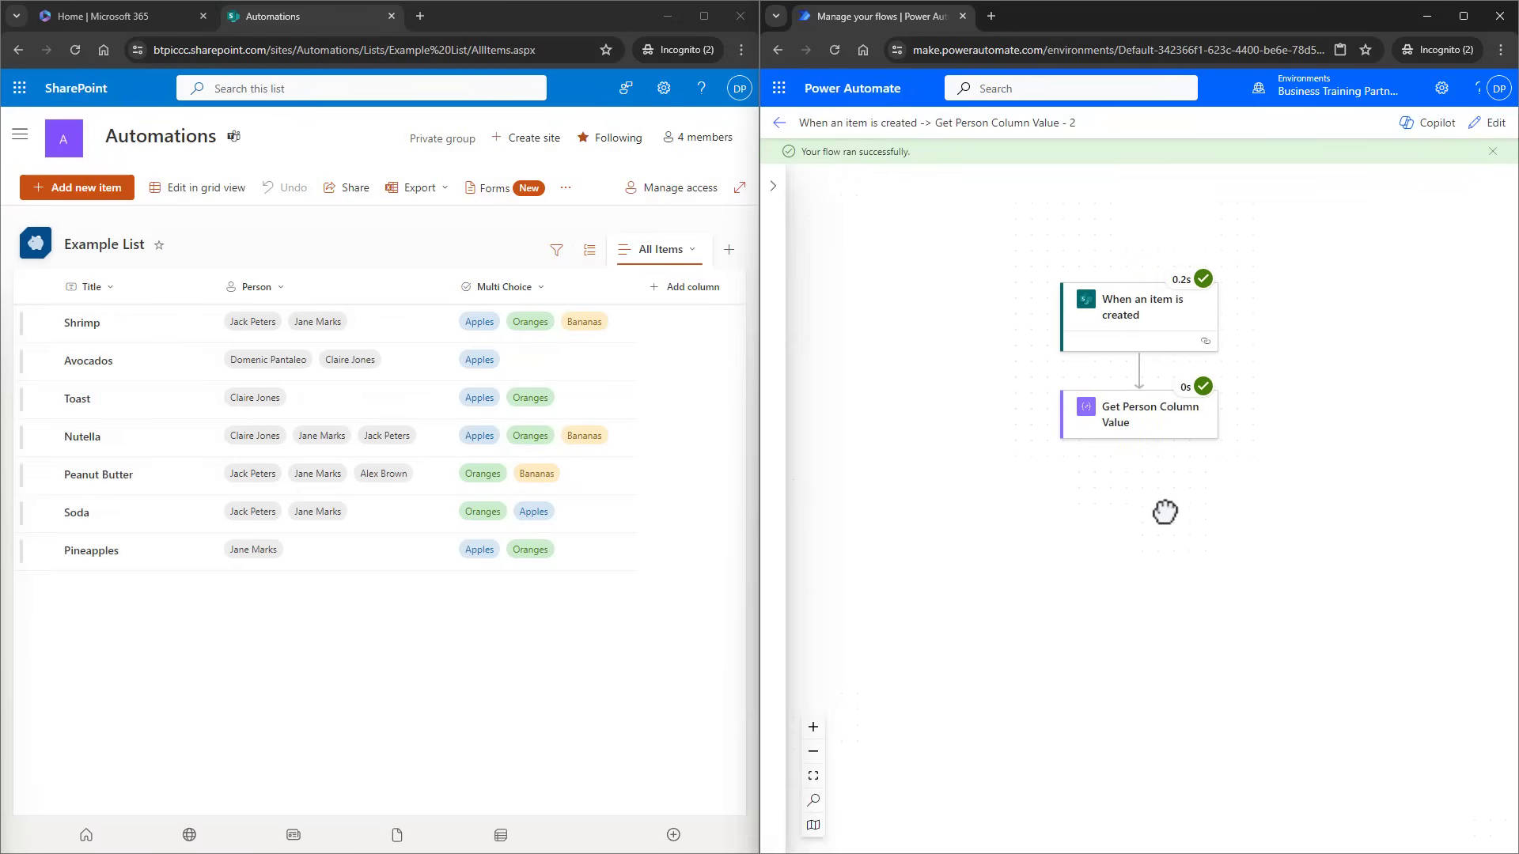
# - View the raw Get Person Column Value run output and highlight both email addresses
pyautogui.click(1146, 406)
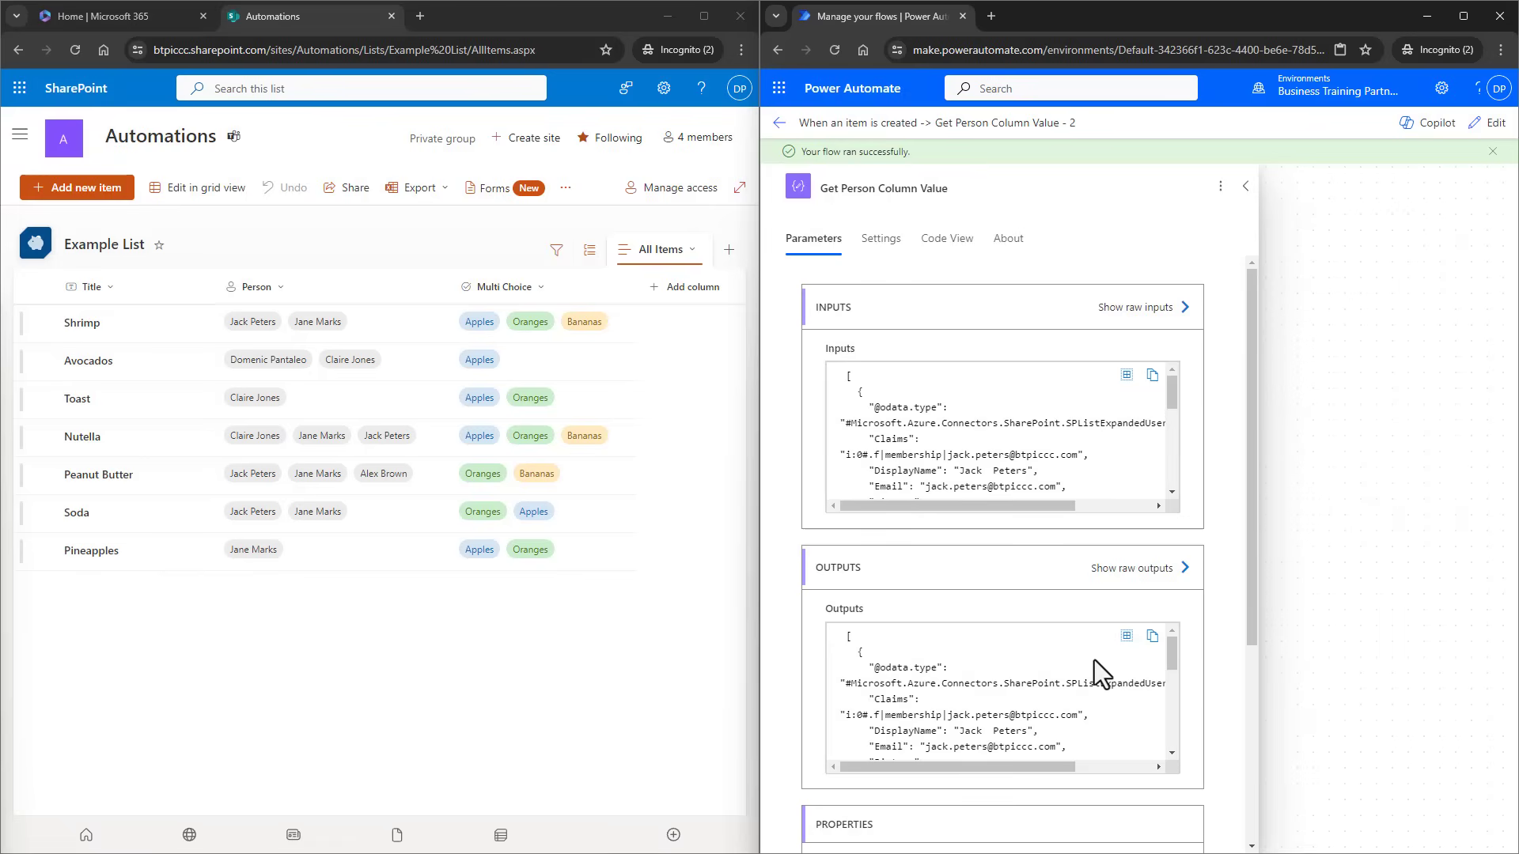
pyautogui.click(1156, 571)
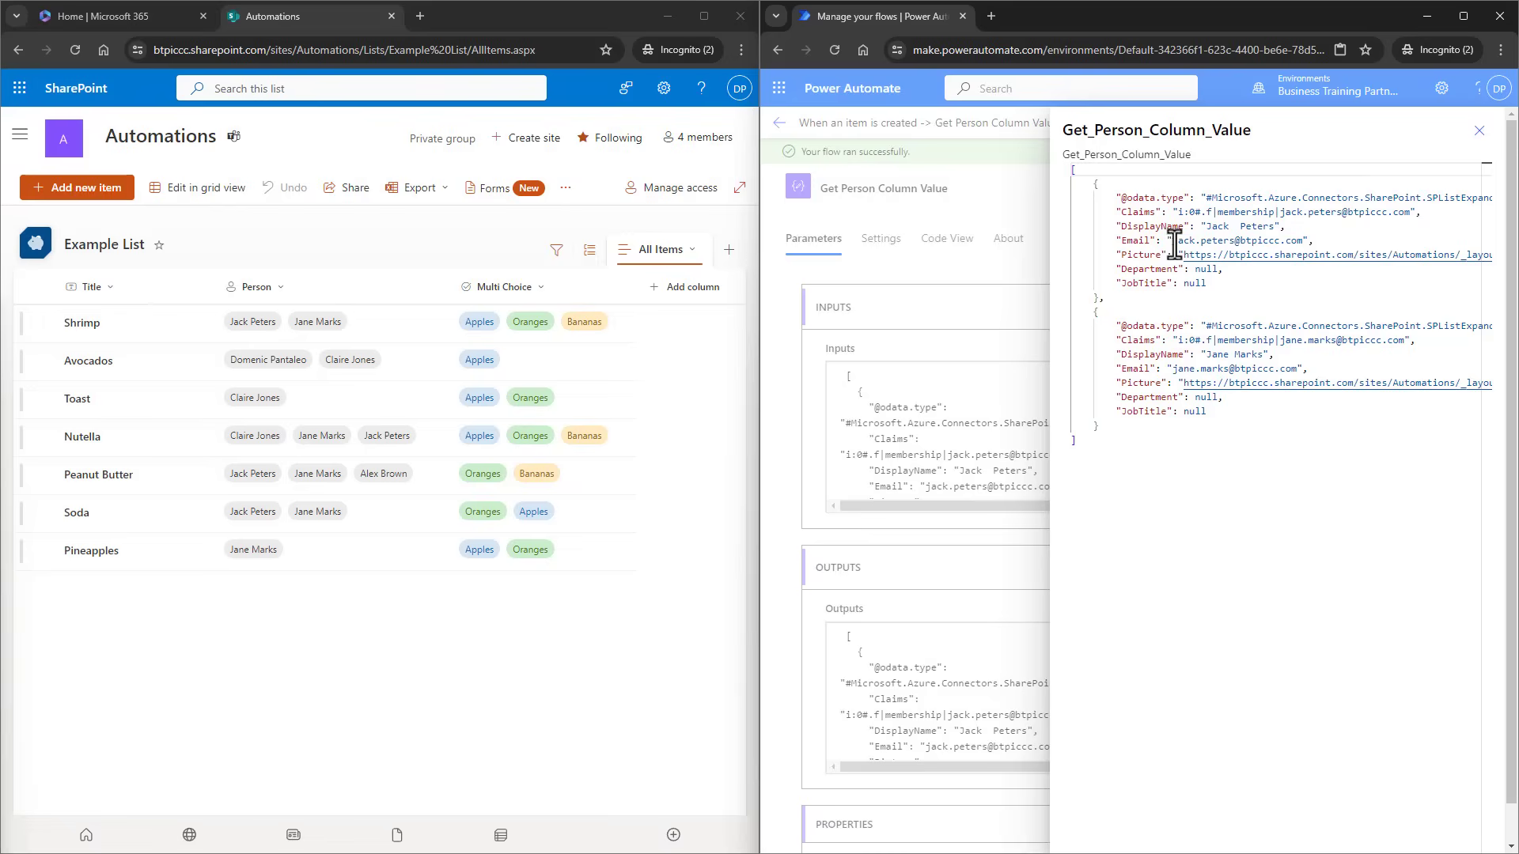
pyautogui.moveTo(1172, 240); pyautogui.dragTo(1290, 252)
pyautogui.moveTo(1173, 368); pyautogui.dragTo(1294, 360)
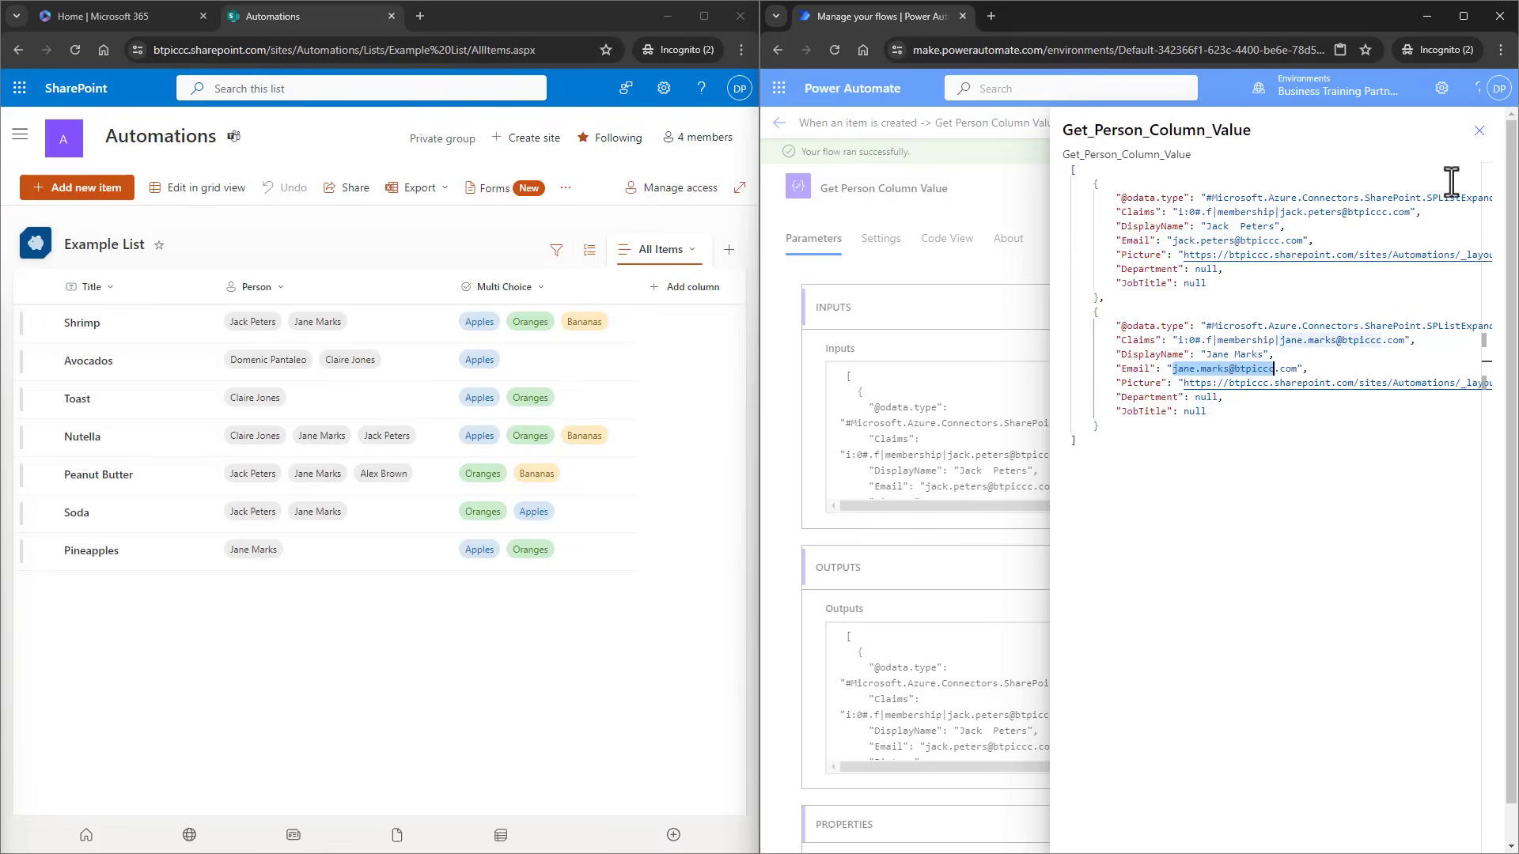
# - Close the run details and switch the flow into edit mode
pyautogui.click(1479, 131)
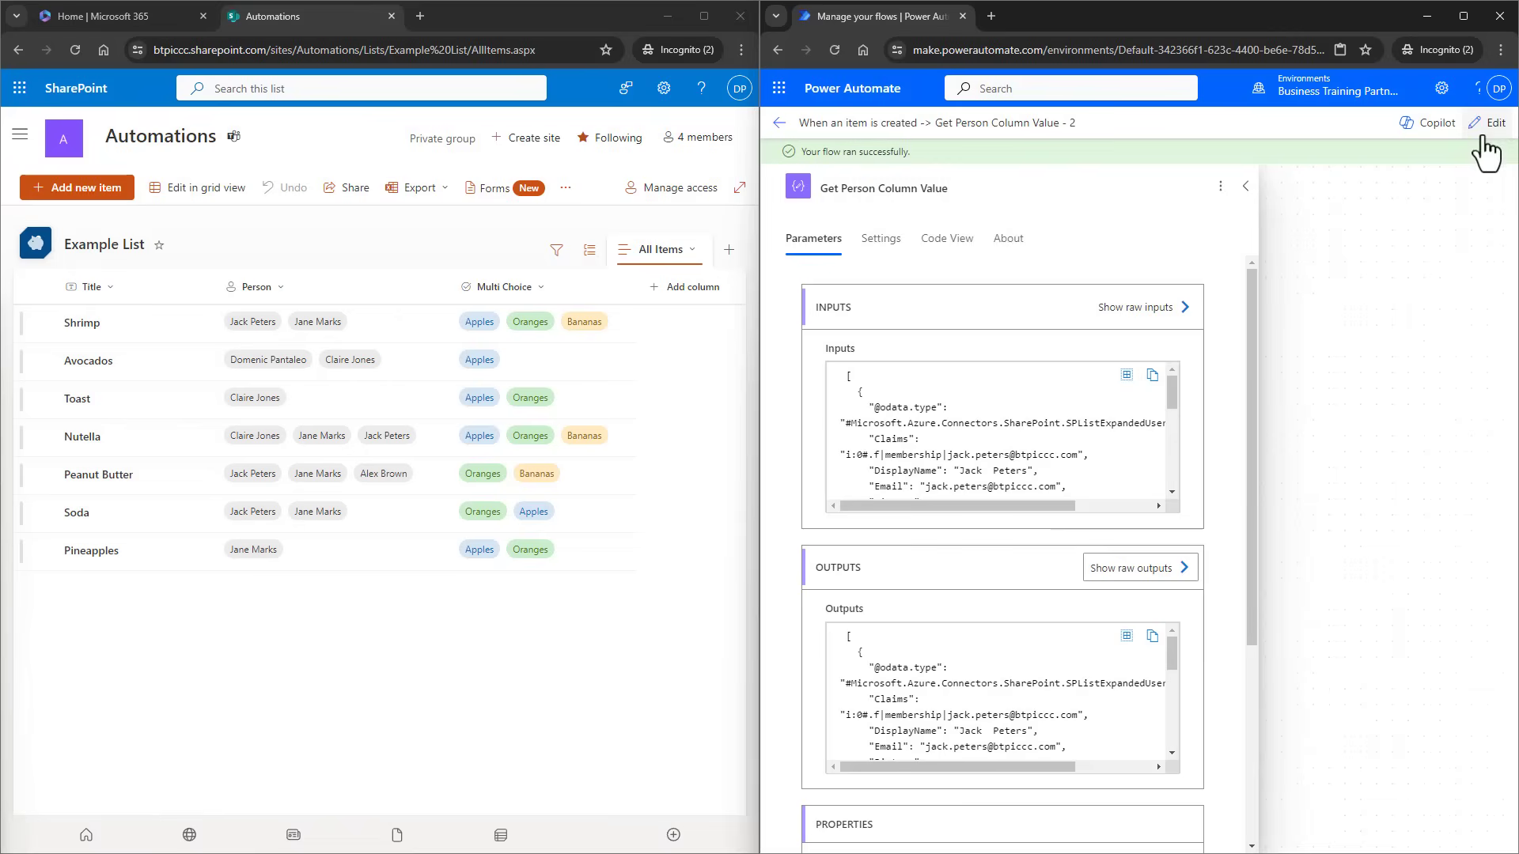
pyautogui.click(1245, 187)
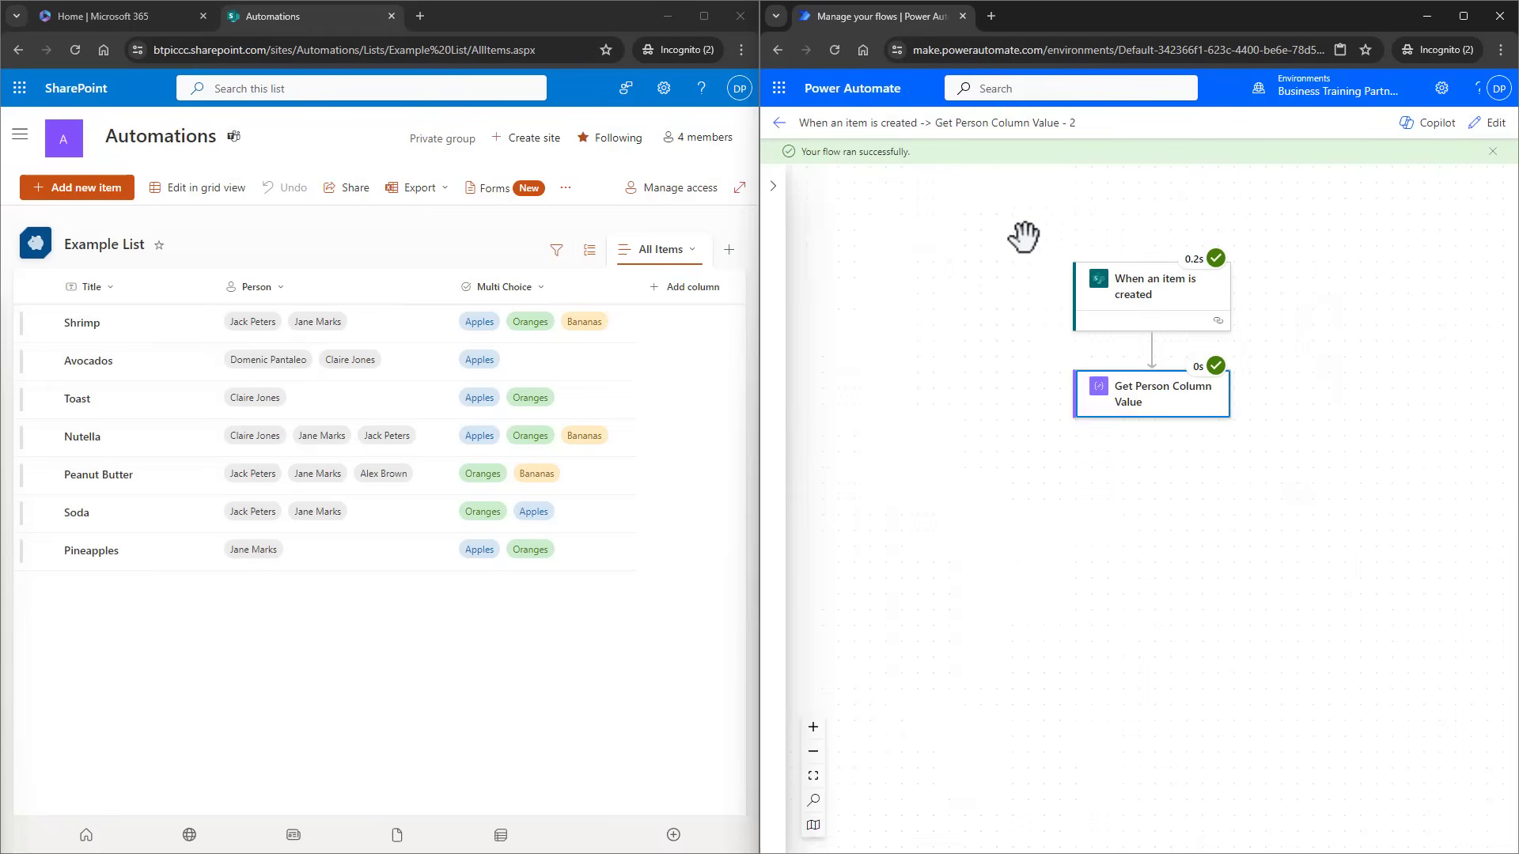
pyautogui.click(1490, 122)
# - Add a Data Operation Select after Get Person Column Value, with From set to its Outputs
pyautogui.click(1151, 409)
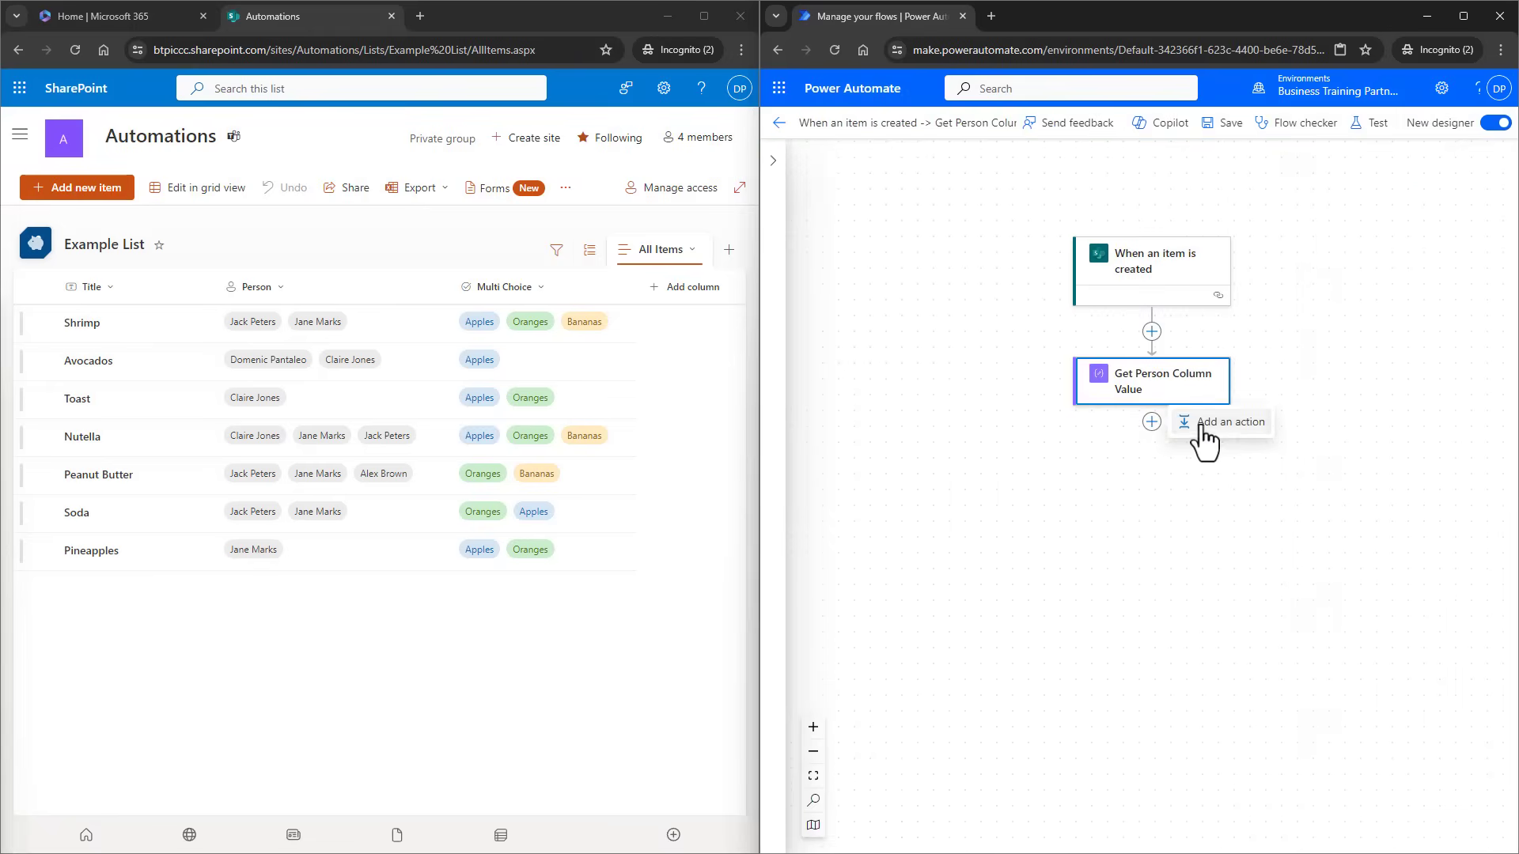
pyautogui.click(1206, 420)
pyautogui.click(879, 212)
pyautogui.write('select')
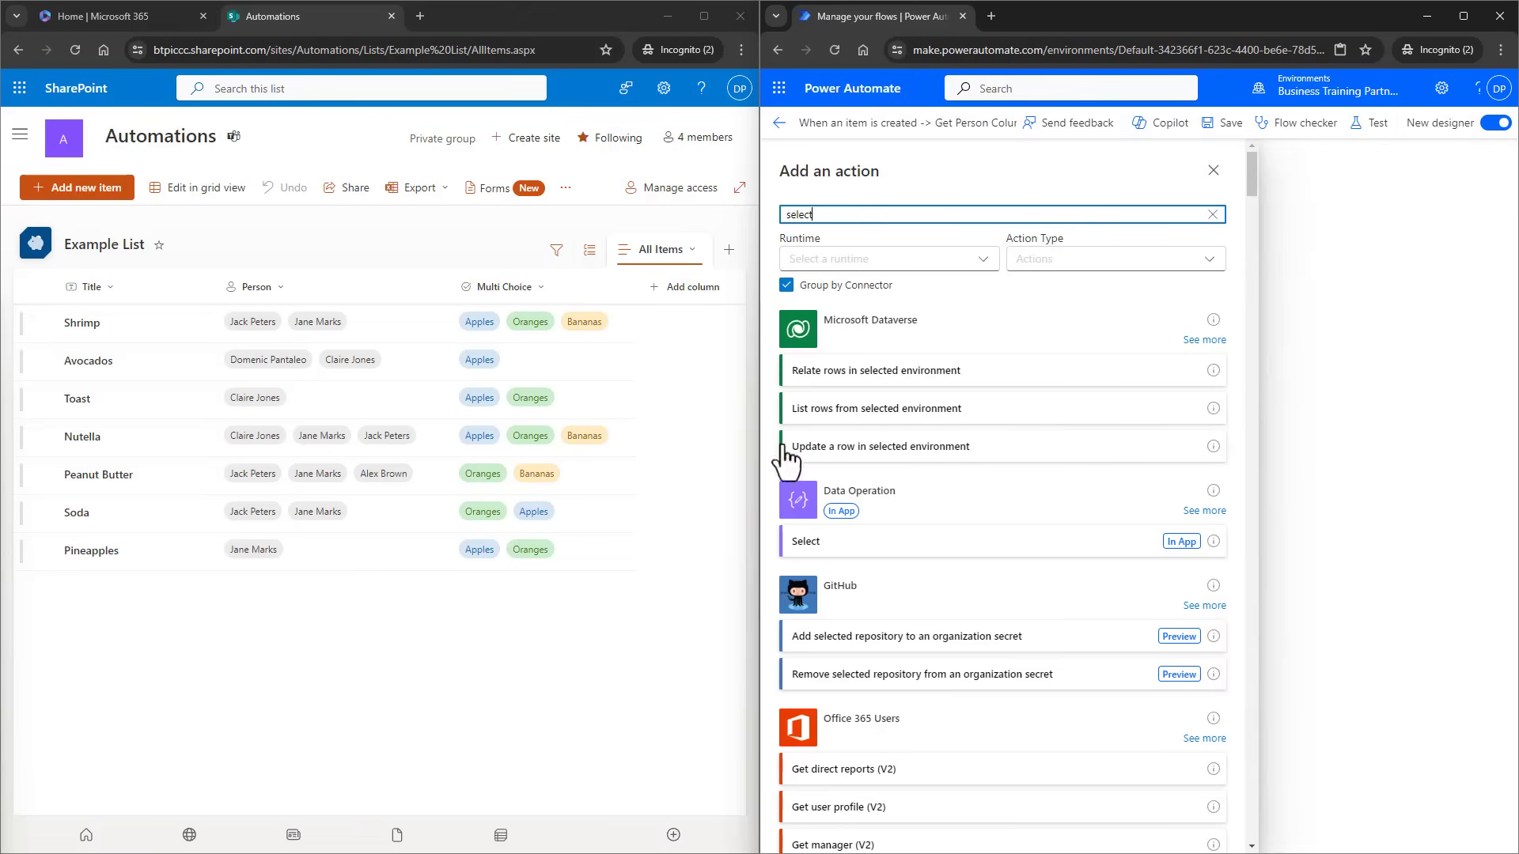
pyautogui.click(887, 544)
pyautogui.click(959, 279)
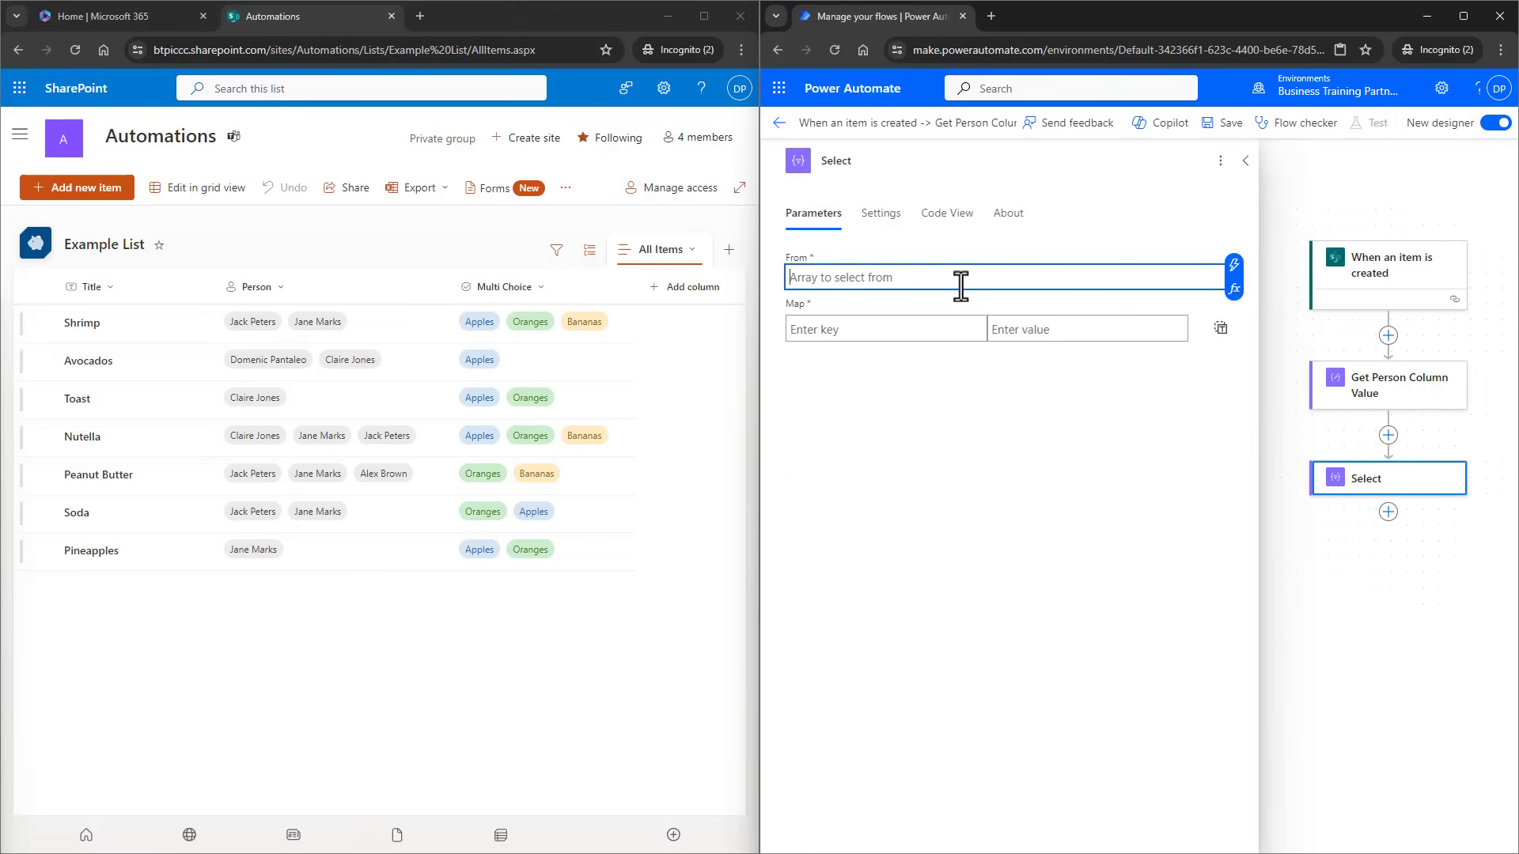
pyautogui.click(1227, 279)
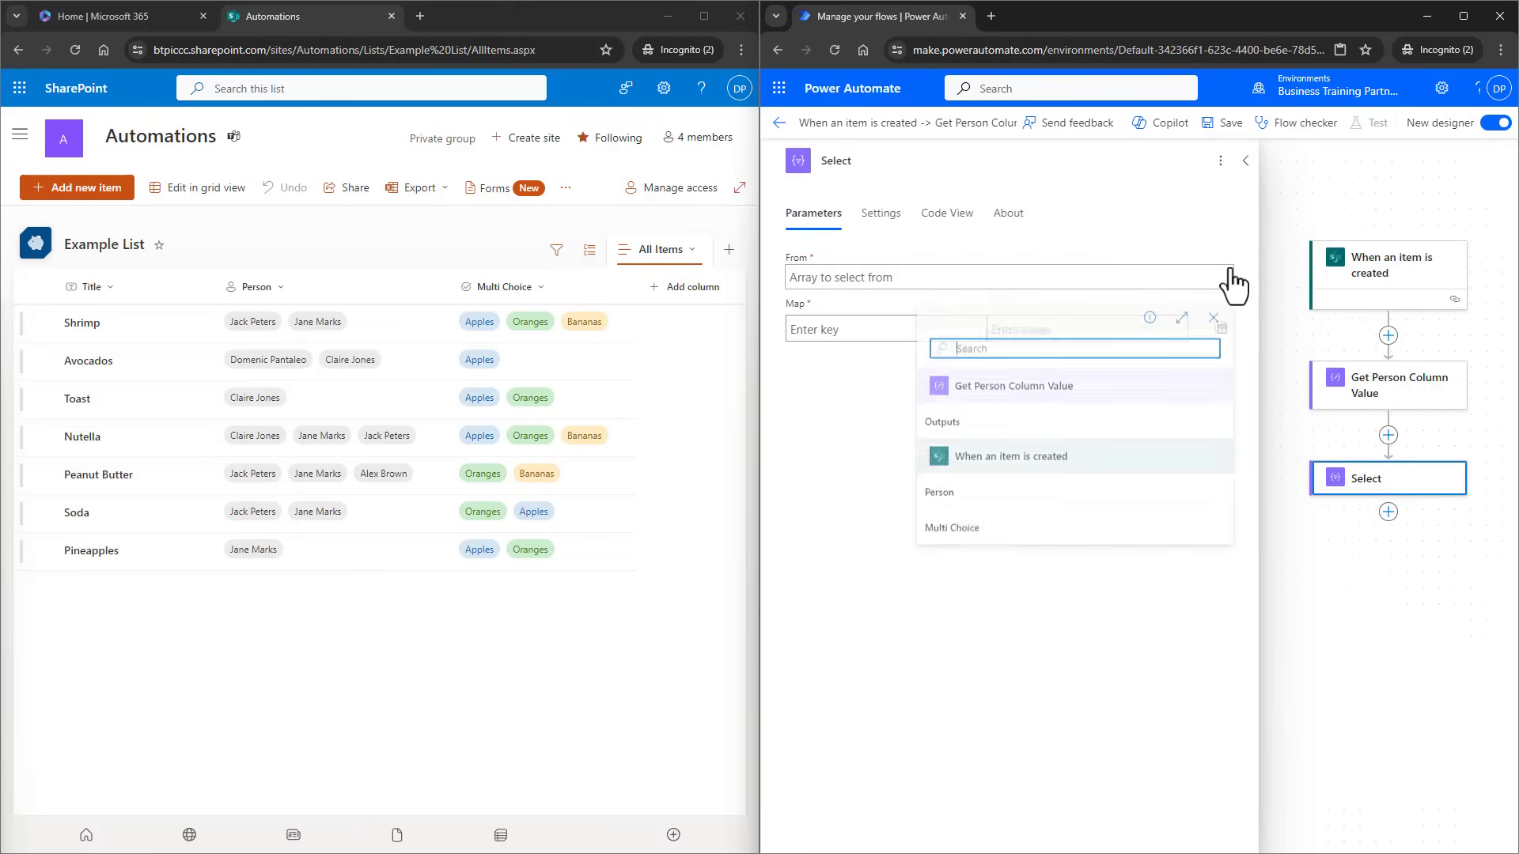
pyautogui.click(968, 429)
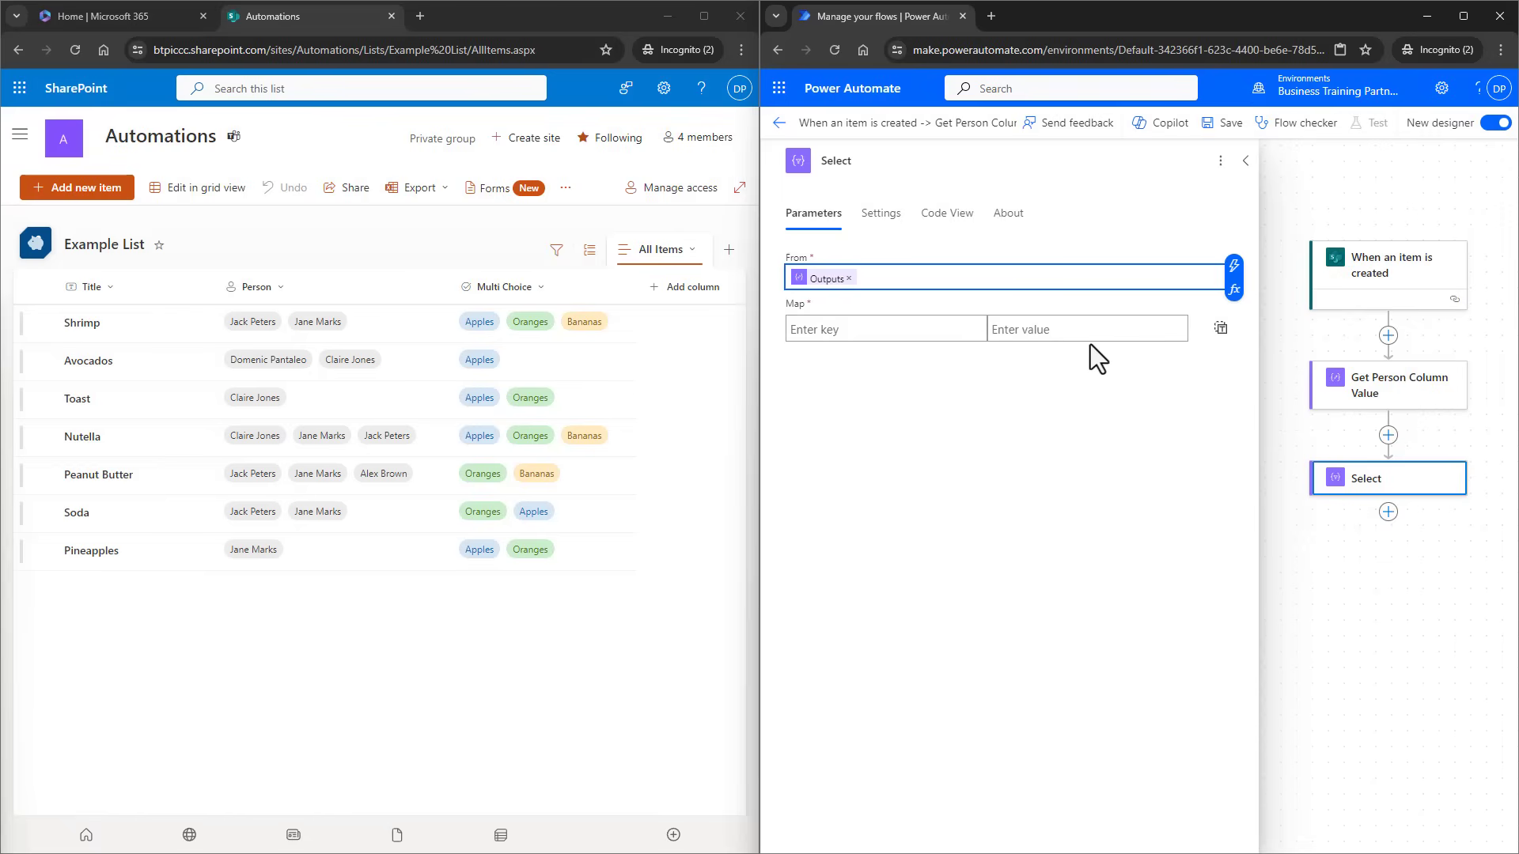
# - Switch Select's Map to text mode and map each item to Person Email
pyautogui.click(1221, 329)
pyautogui.click(952, 343)
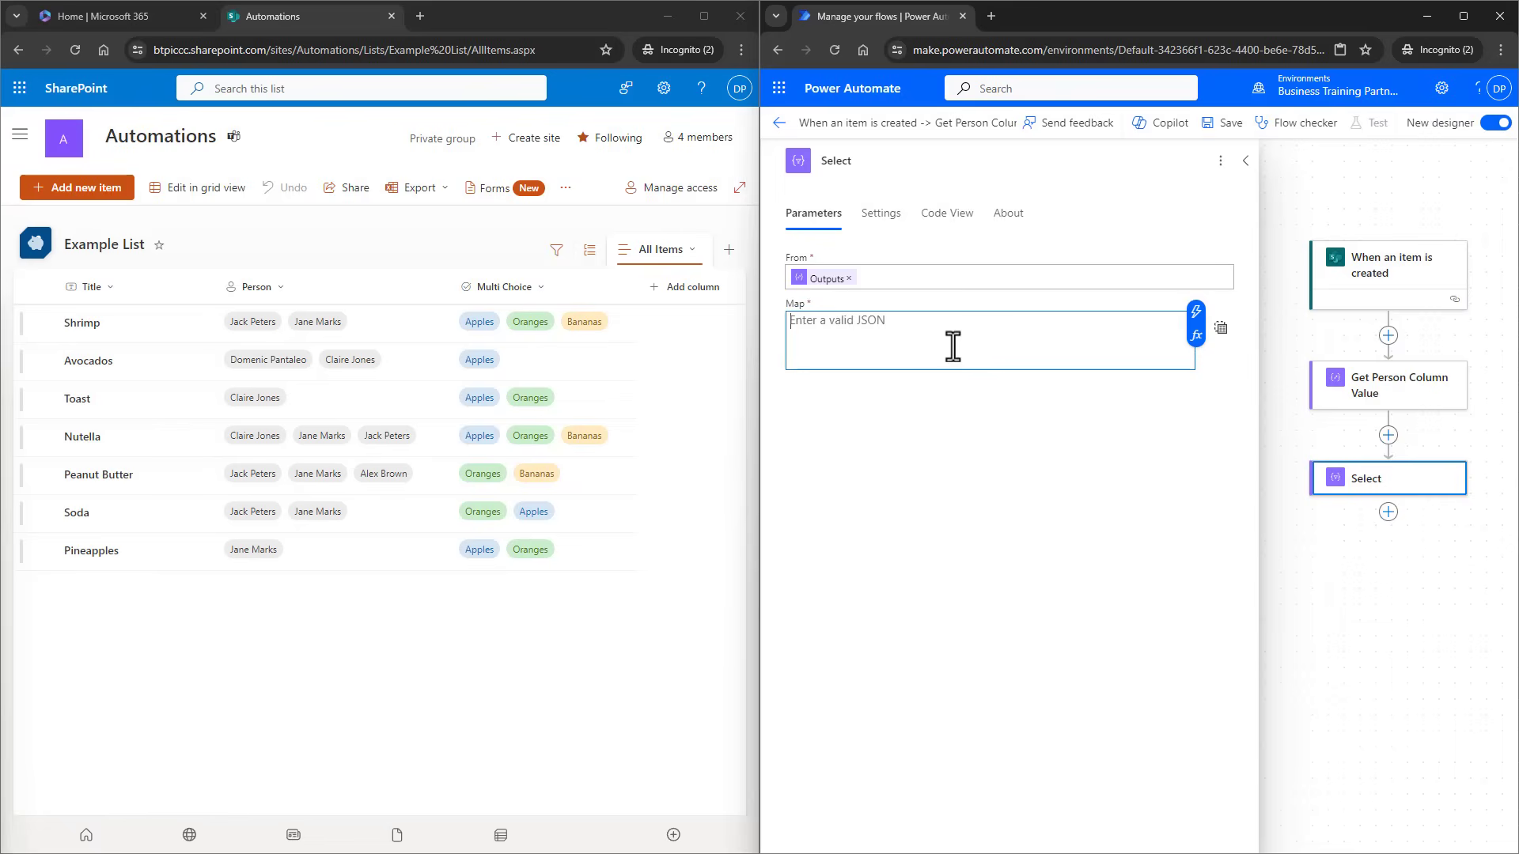
pyautogui.click(1196, 313)
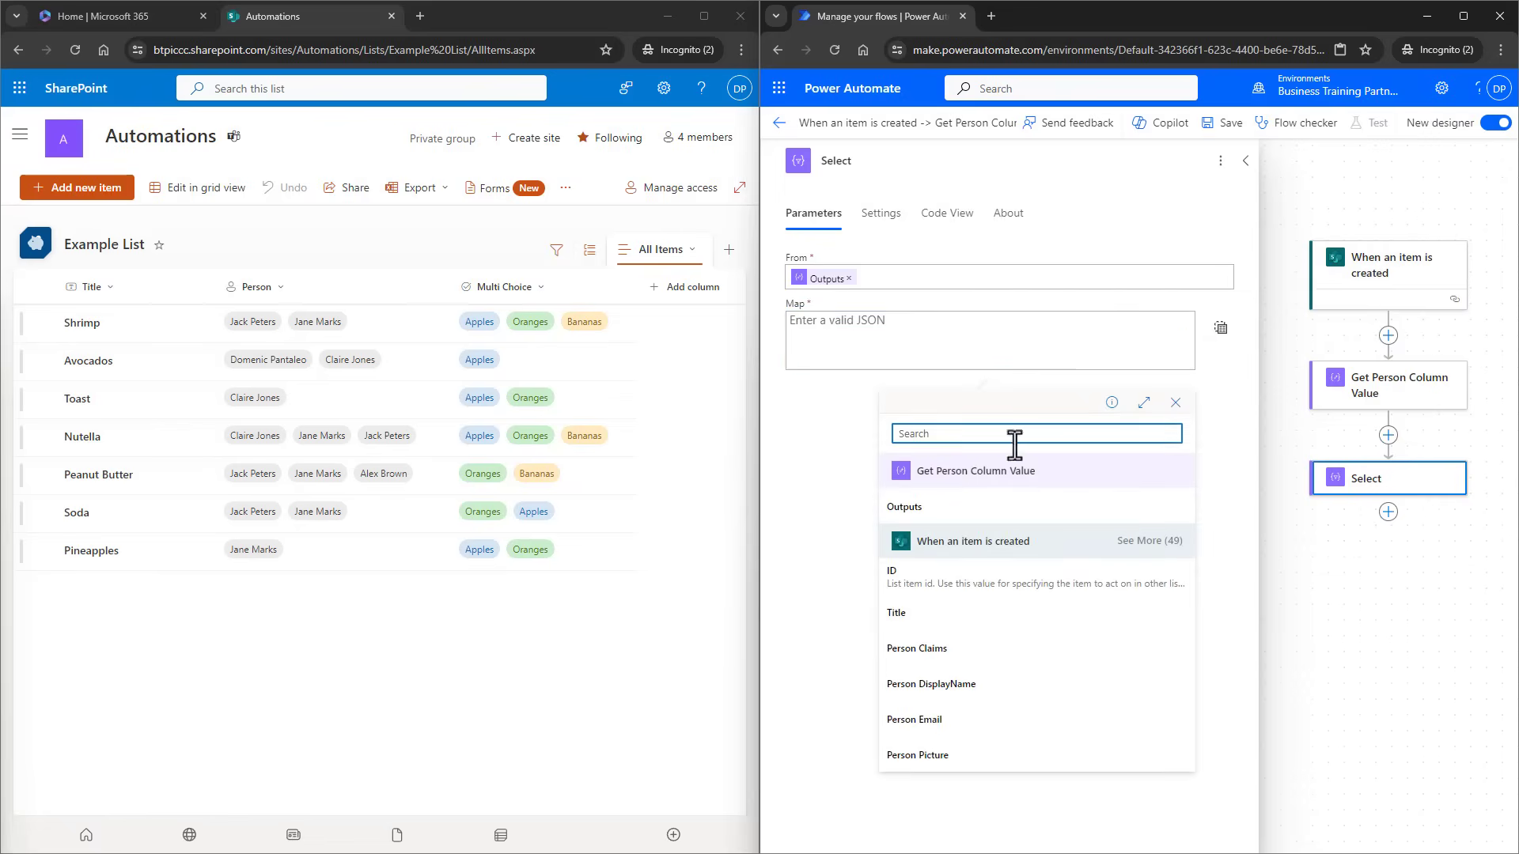
pyautogui.click(1028, 736)
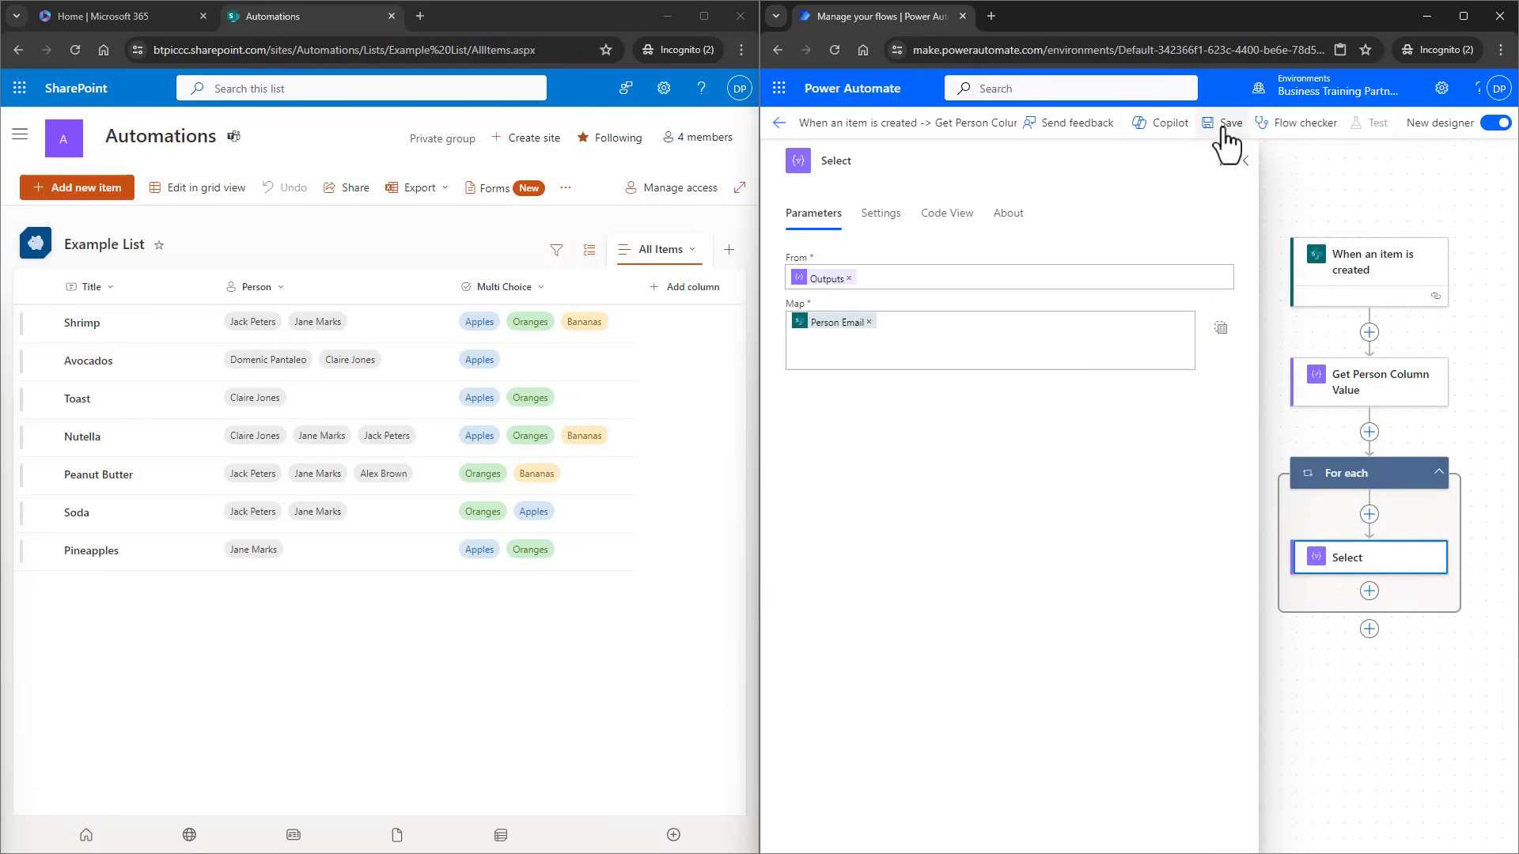
# - Drag the Select step out of the For each loop to sit above it
pyautogui.click(1245, 161)
pyautogui.moveTo(1123, 536); pyautogui.dragTo(978, 464)
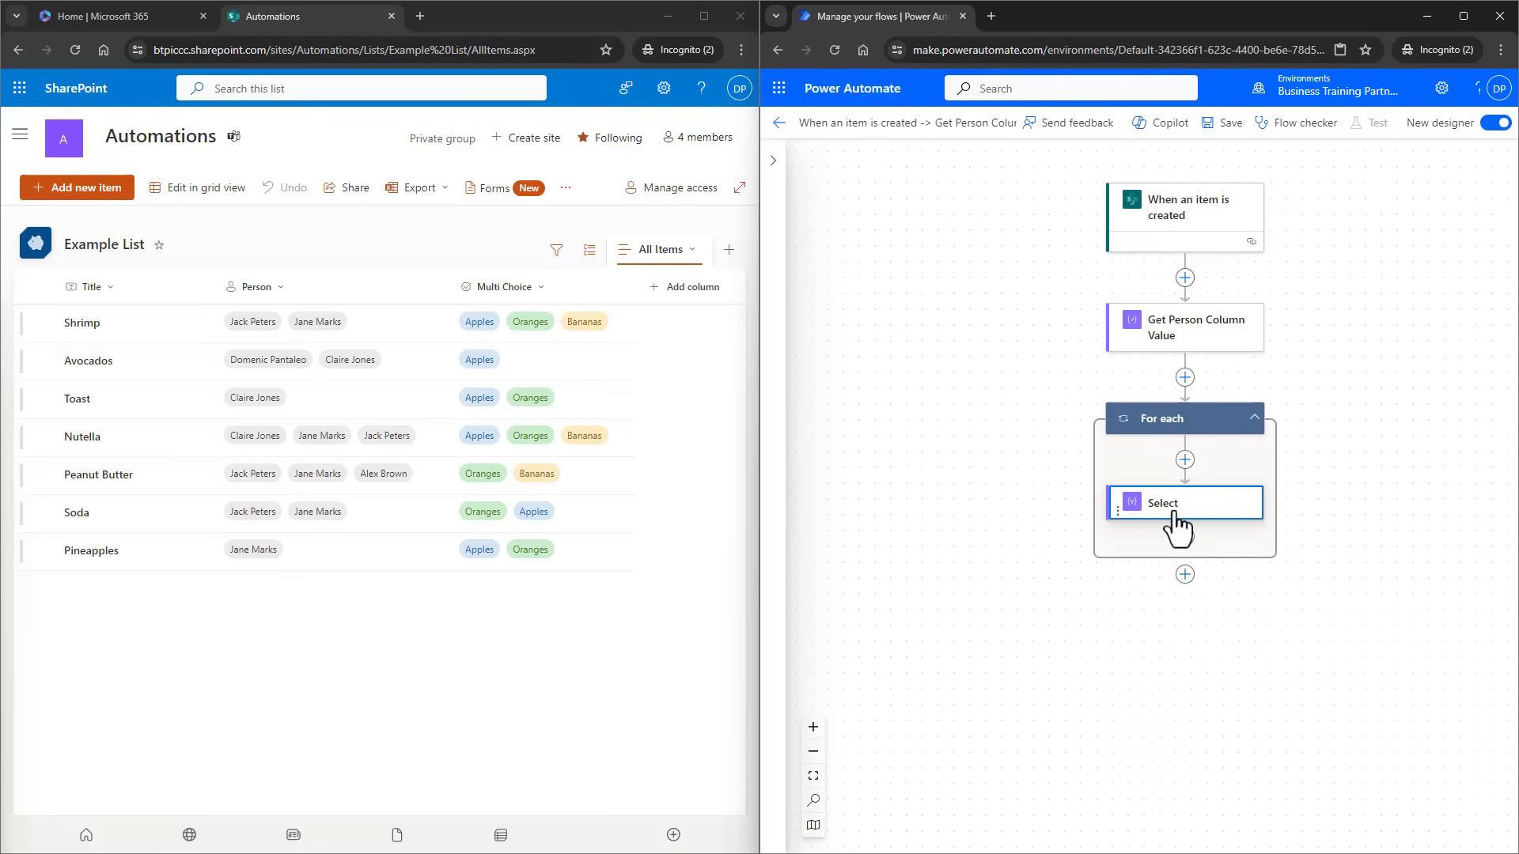
pyautogui.moveTo(1175, 519); pyautogui.dragTo(1175, 389)
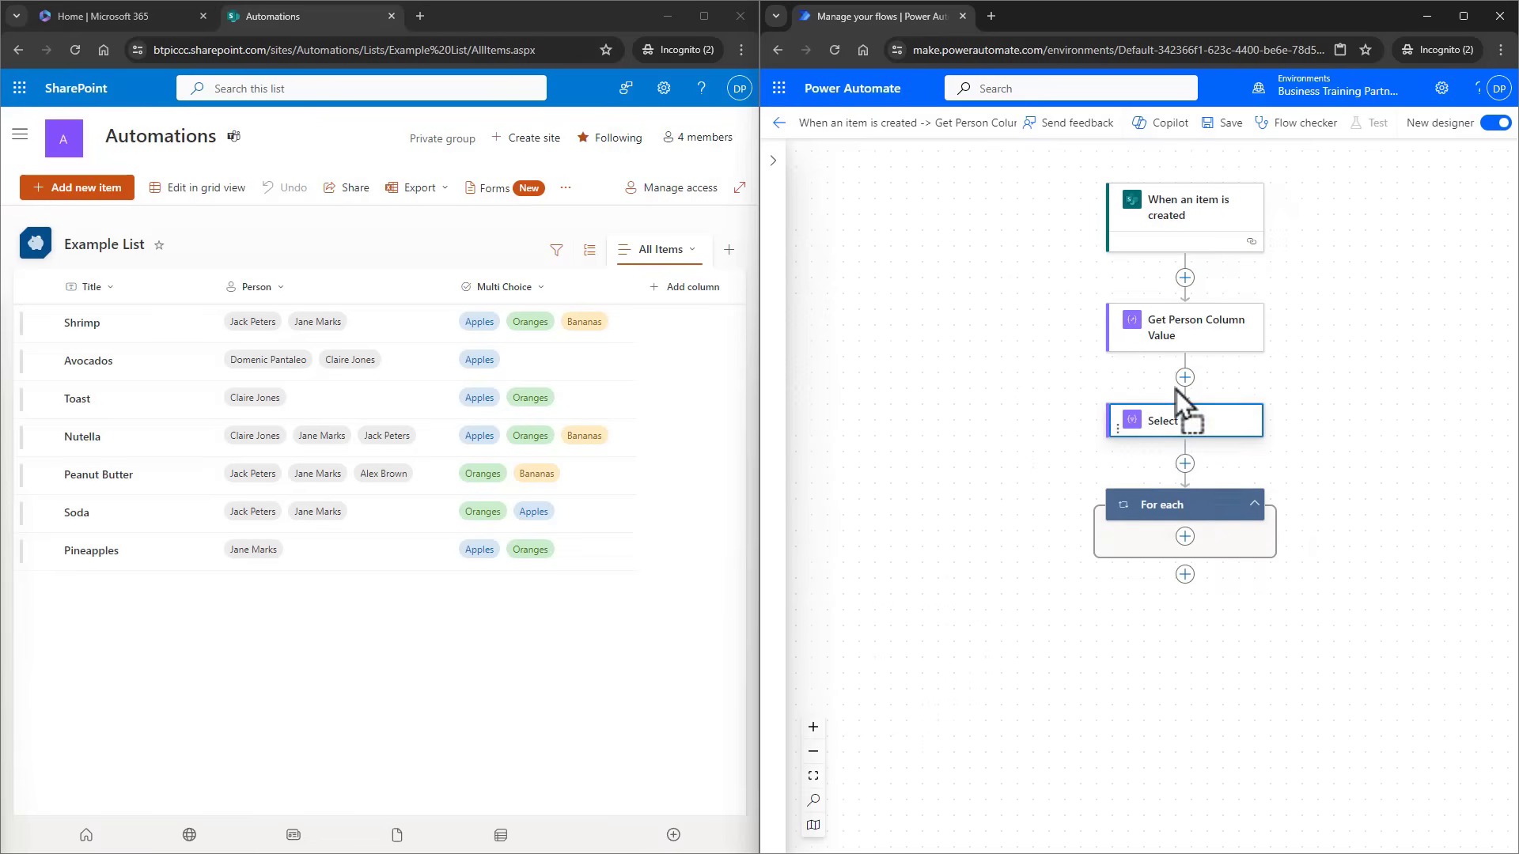
# - Delete the empty For each loop, leaving Select right after Get Person Column Value
pyautogui.click(1168, 500)
pyautogui.click(1221, 161)
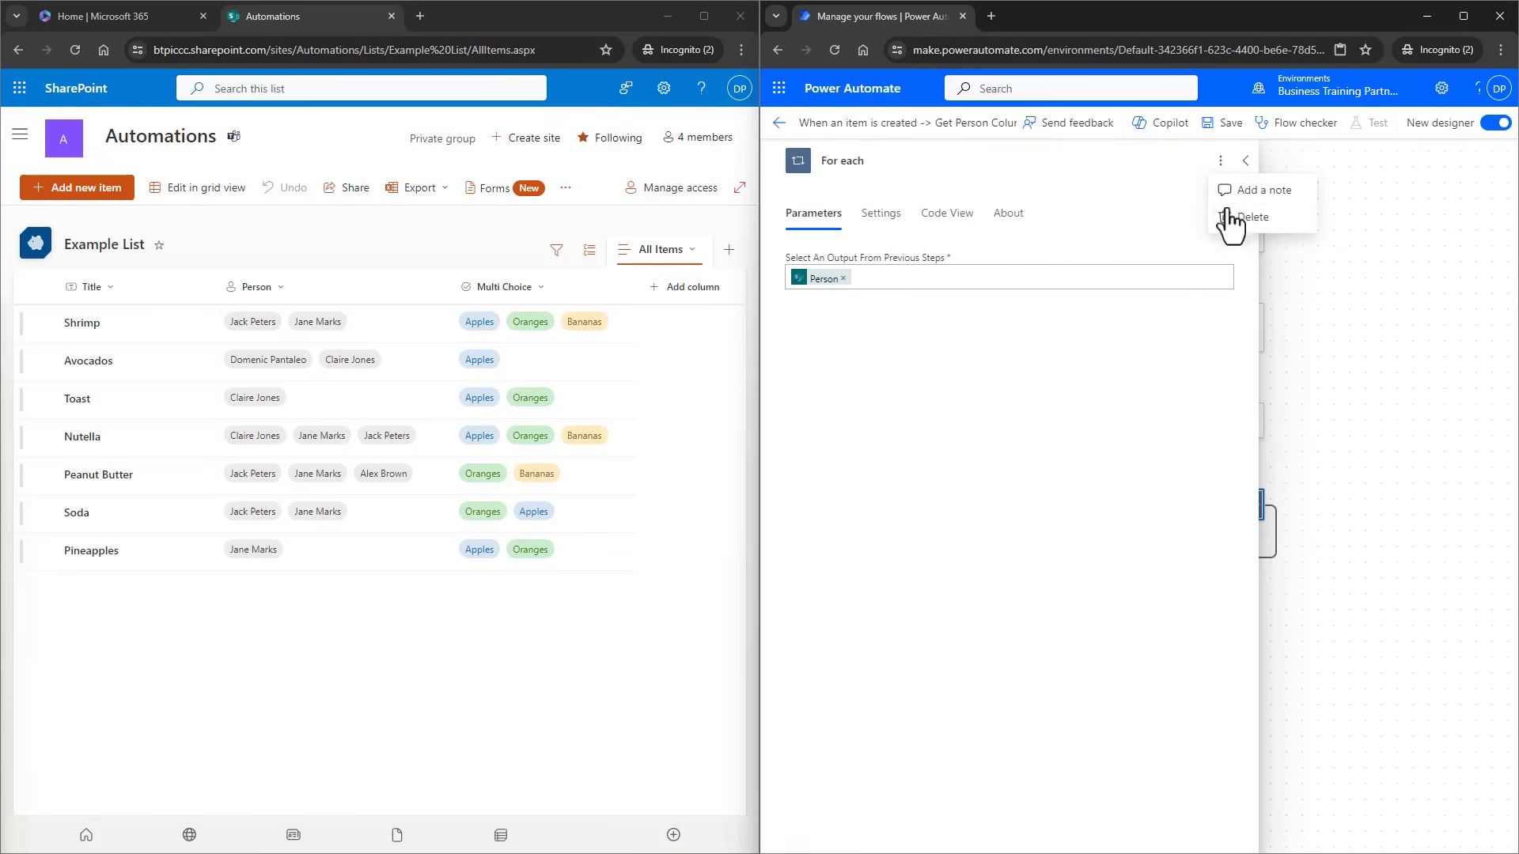
pyautogui.click(1228, 236)
pyautogui.click(1110, 513)
pyautogui.click(1158, 423)
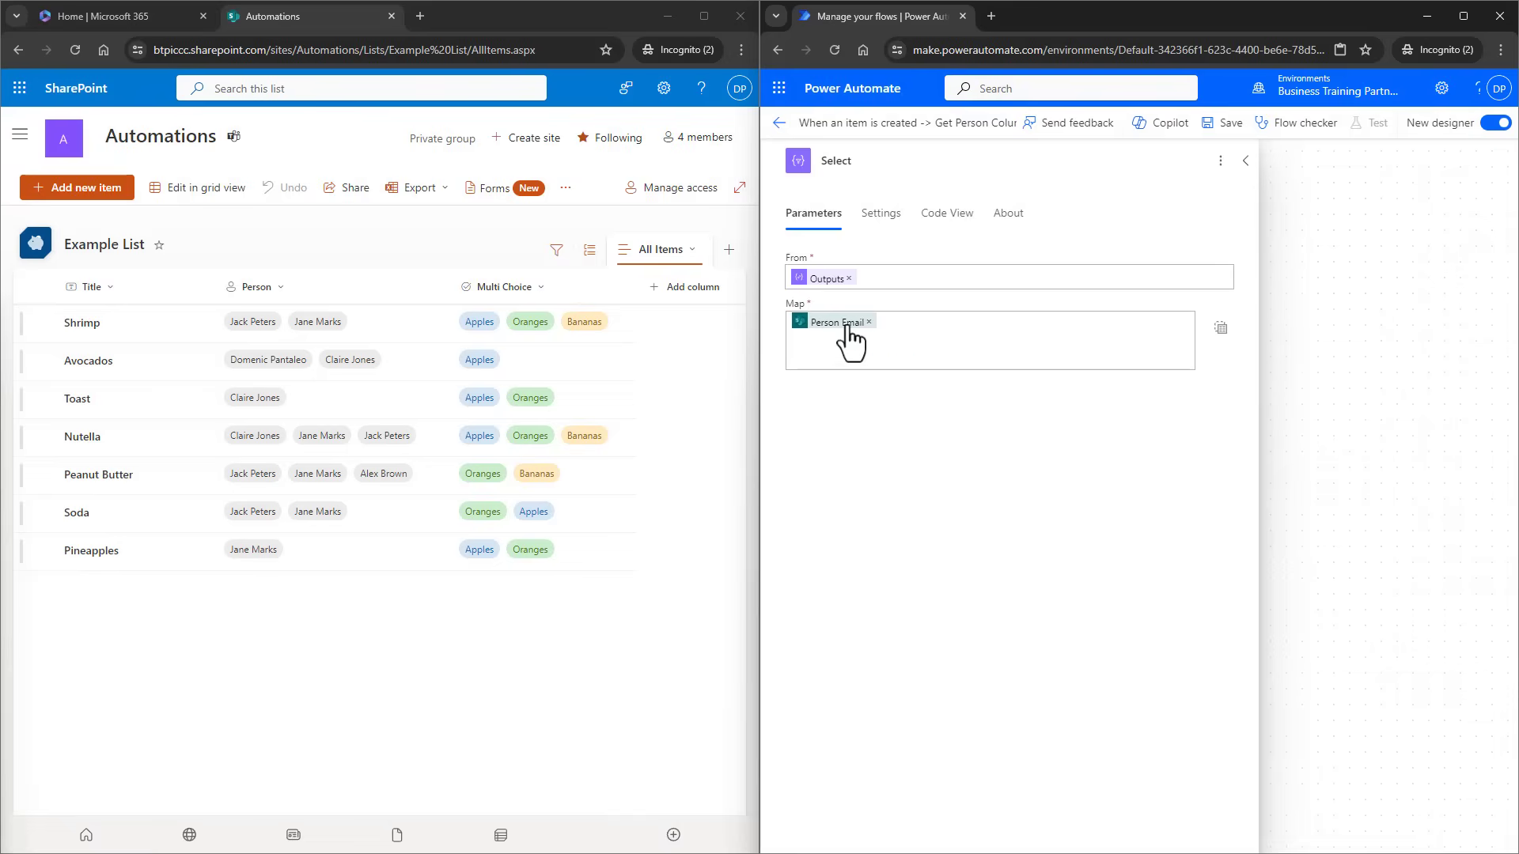
pyautogui.moveTo(848, 329)
pyautogui.click(1246, 163)
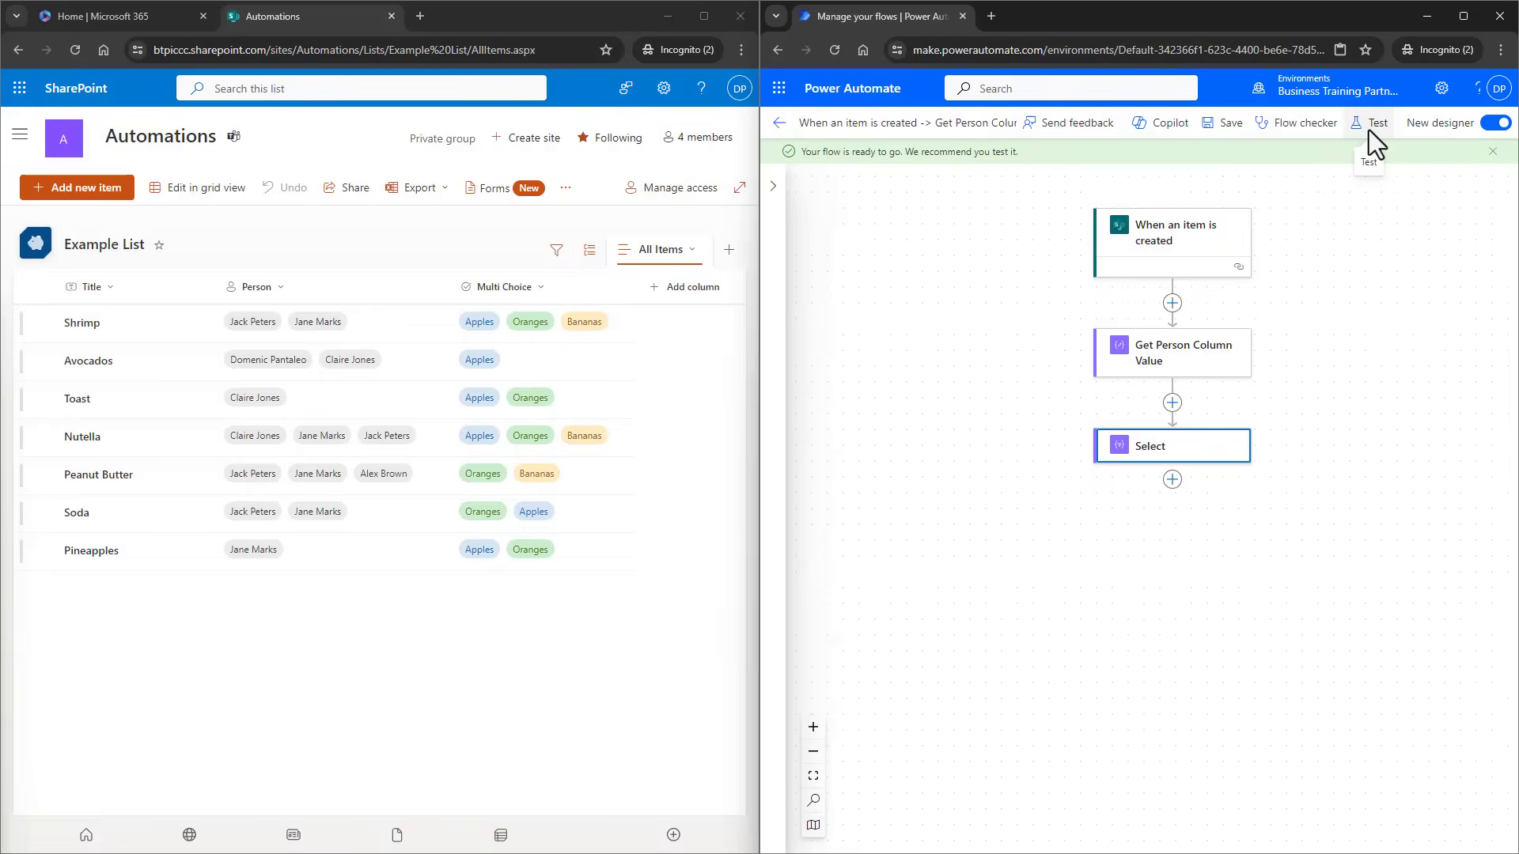
pyautogui.click(1369, 130)
pyautogui.click(1278, 229)
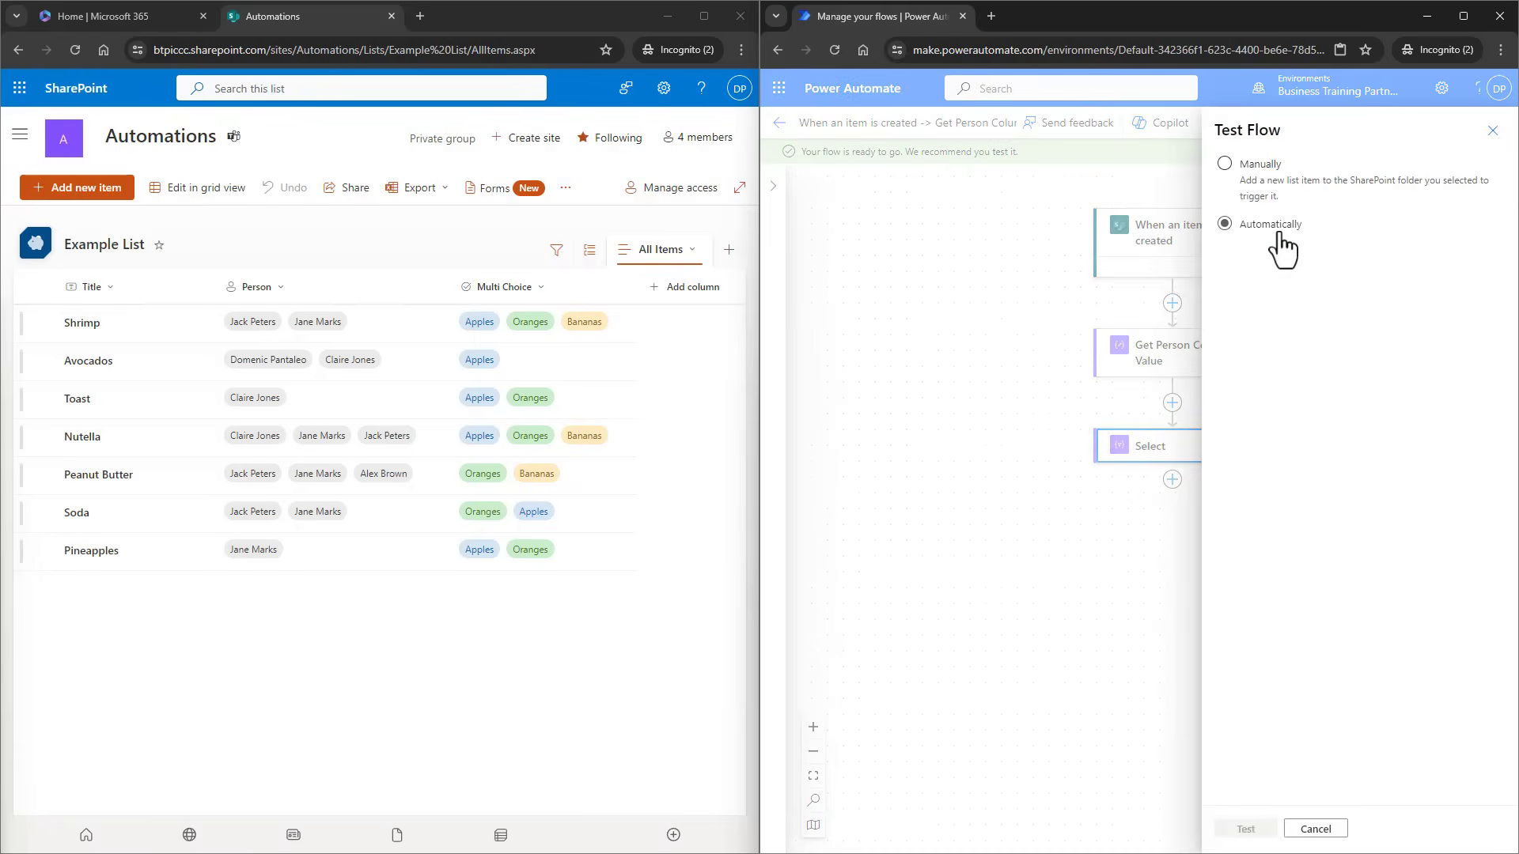
pyautogui.click(1277, 249)
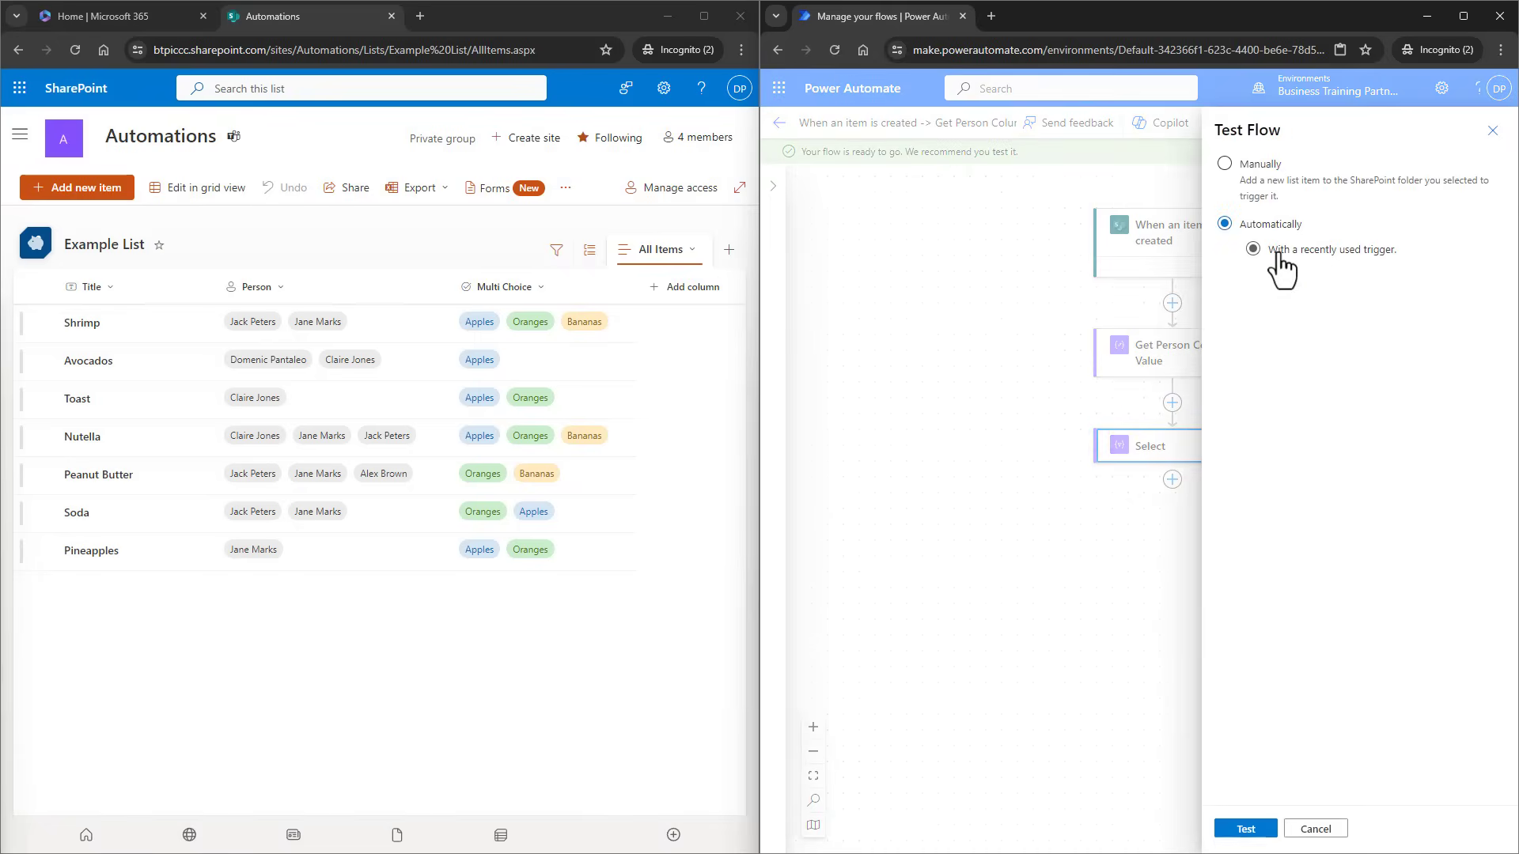
pyautogui.click(1270, 283)
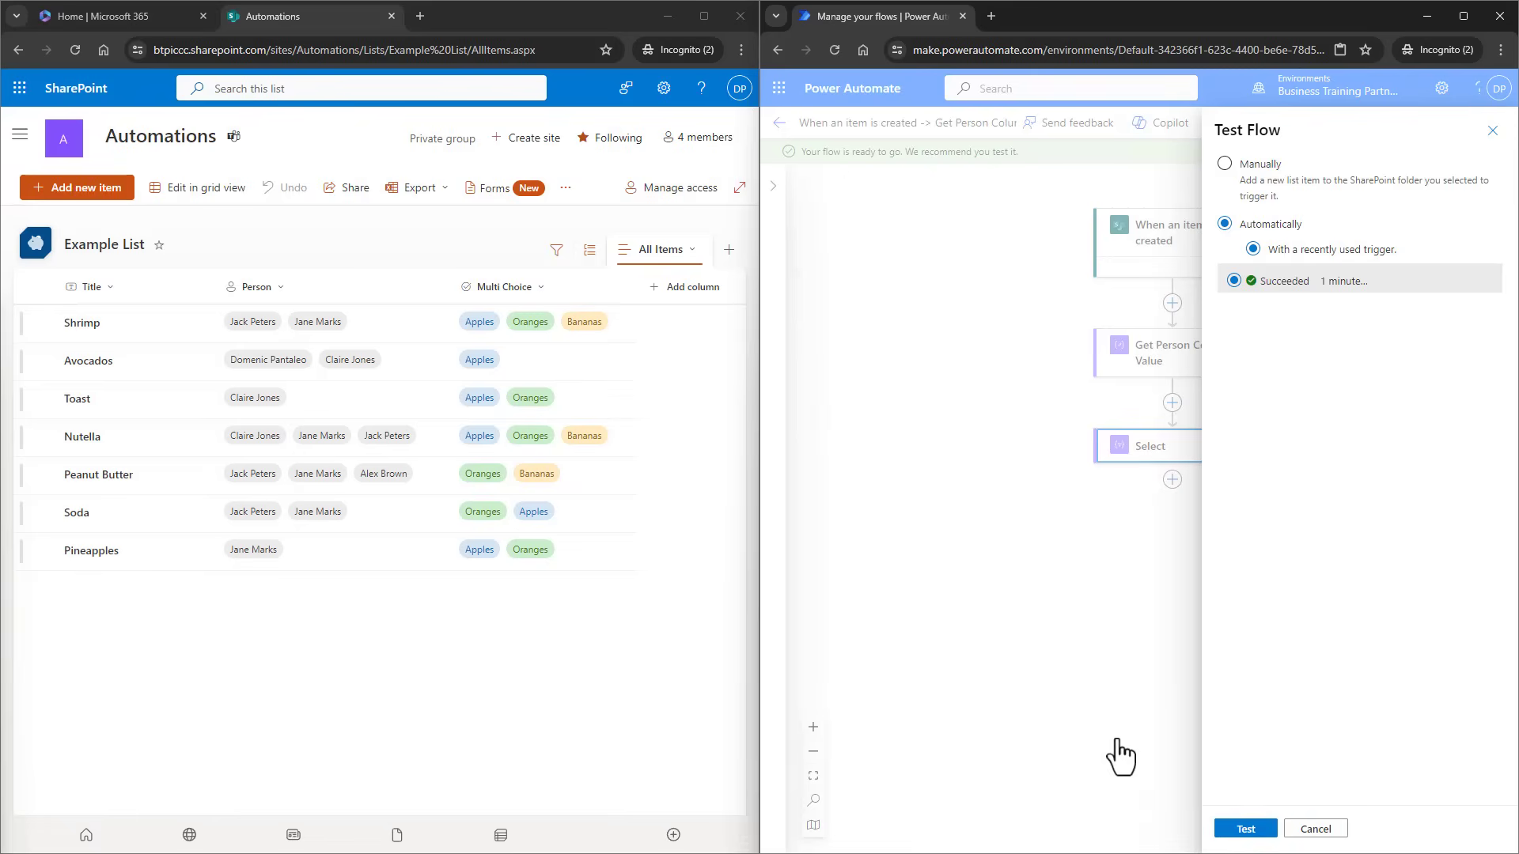
pyautogui.click(1245, 828)
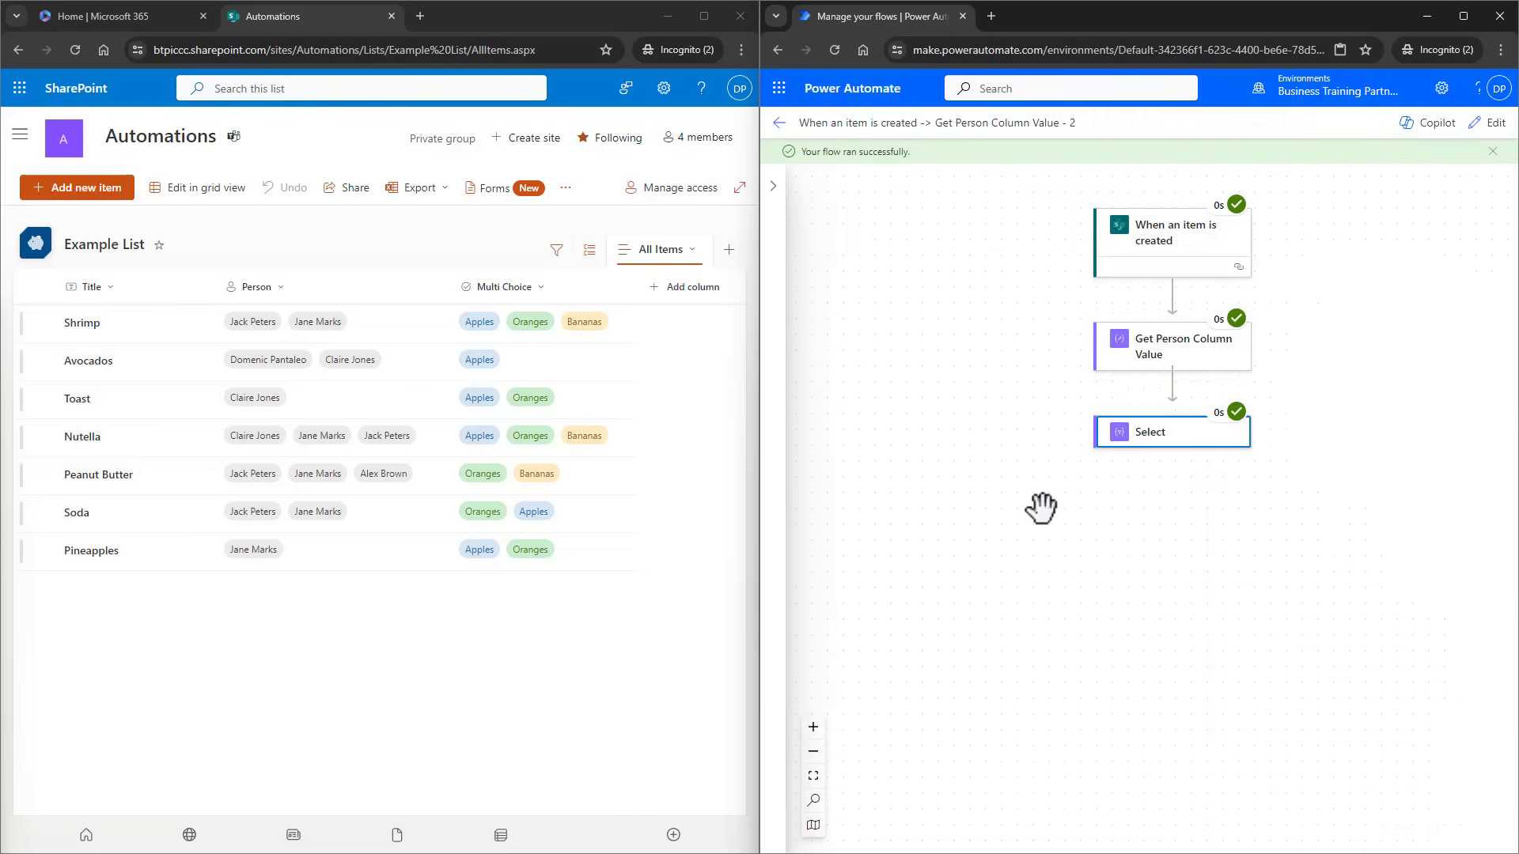
pyautogui.click(1159, 428)
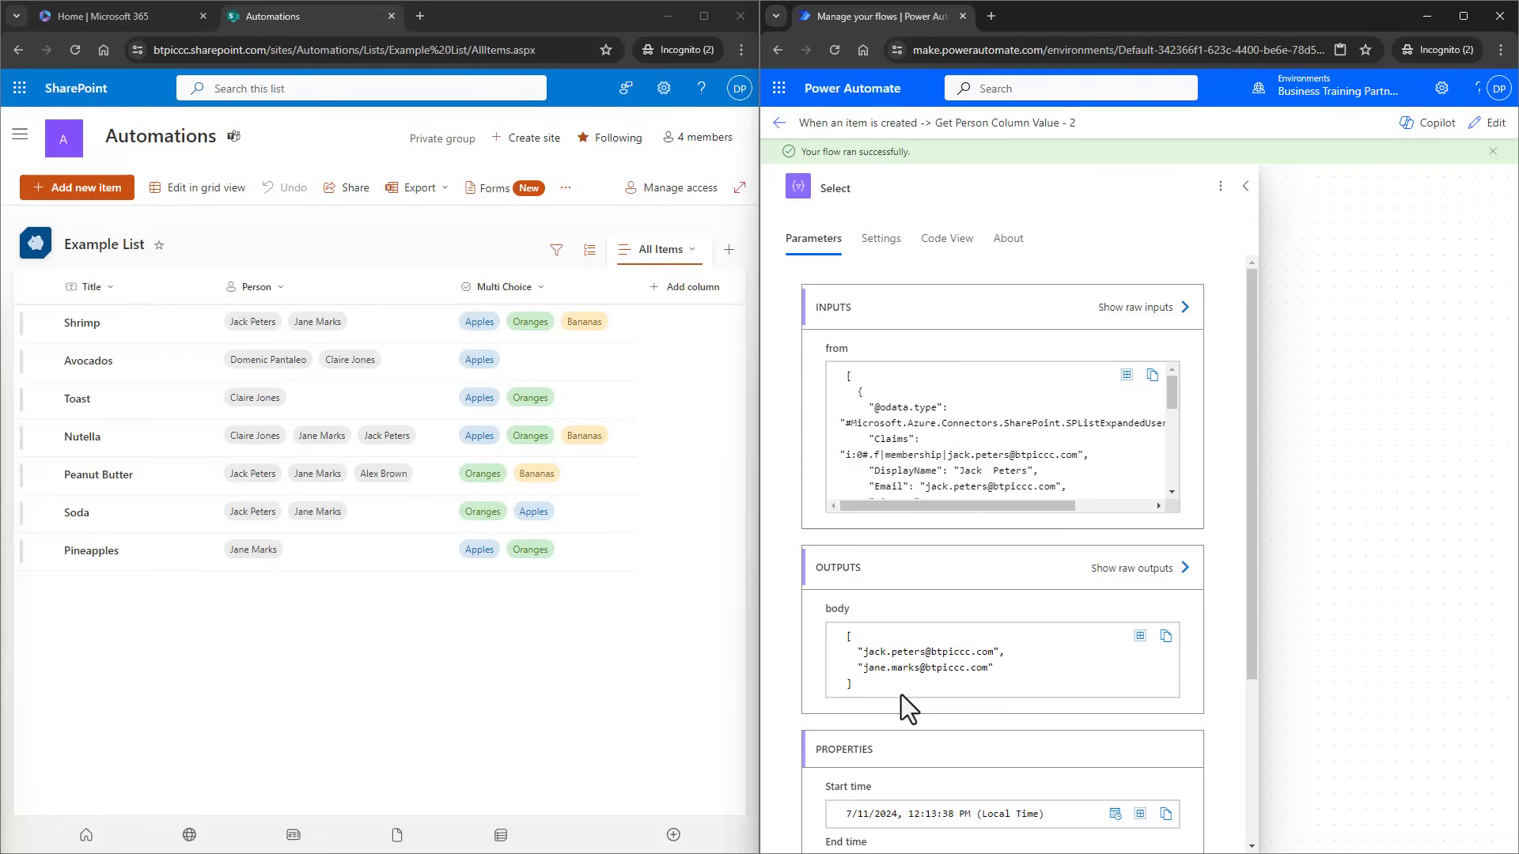
# - Return to edit mode and add a Data Operation Join action after Select
pyautogui.click(1246, 190)
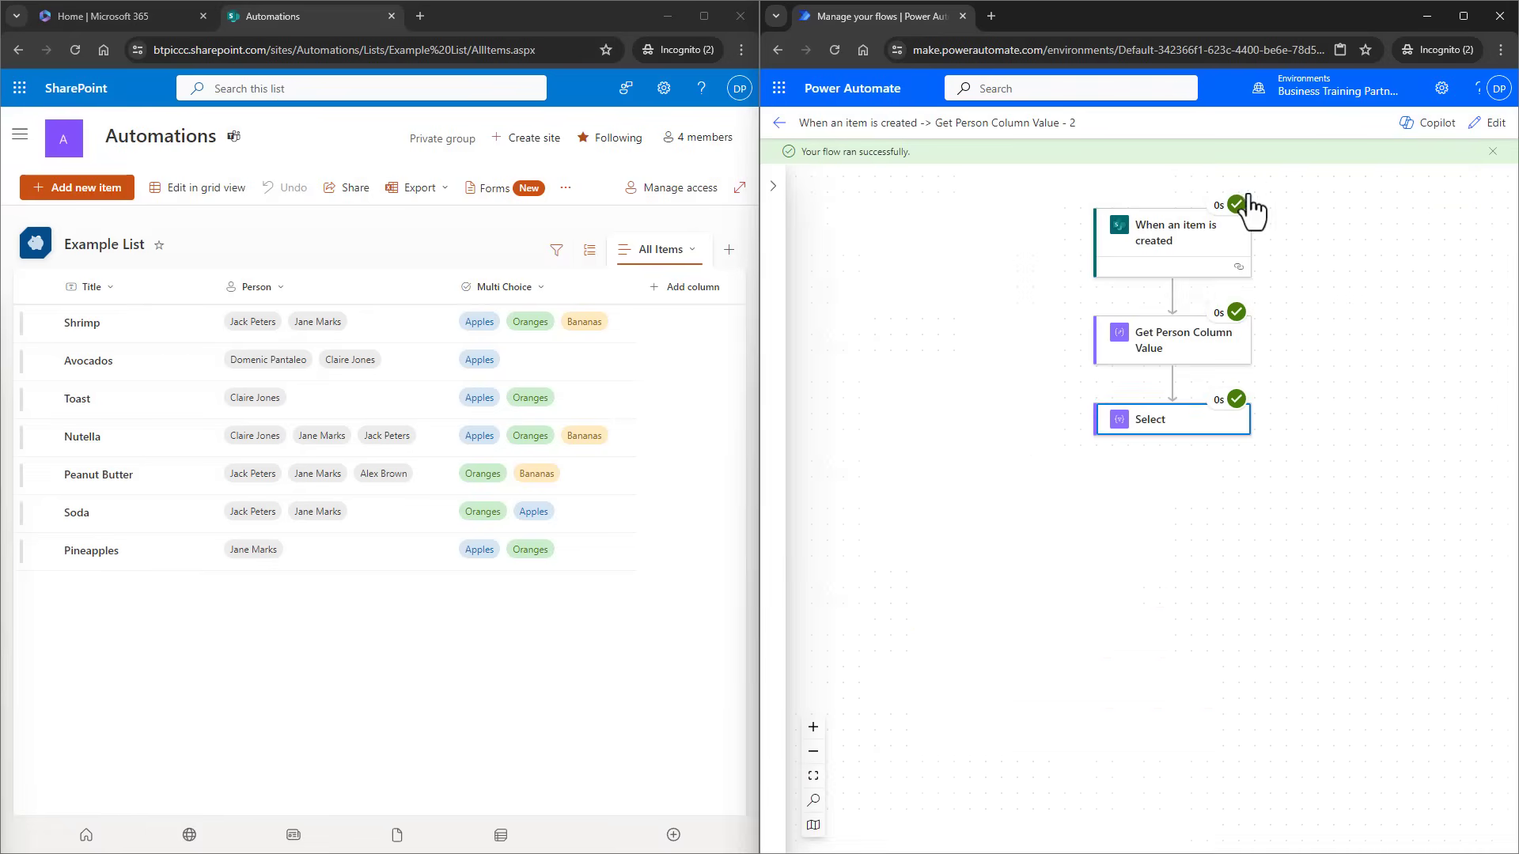
pyautogui.click(1504, 123)
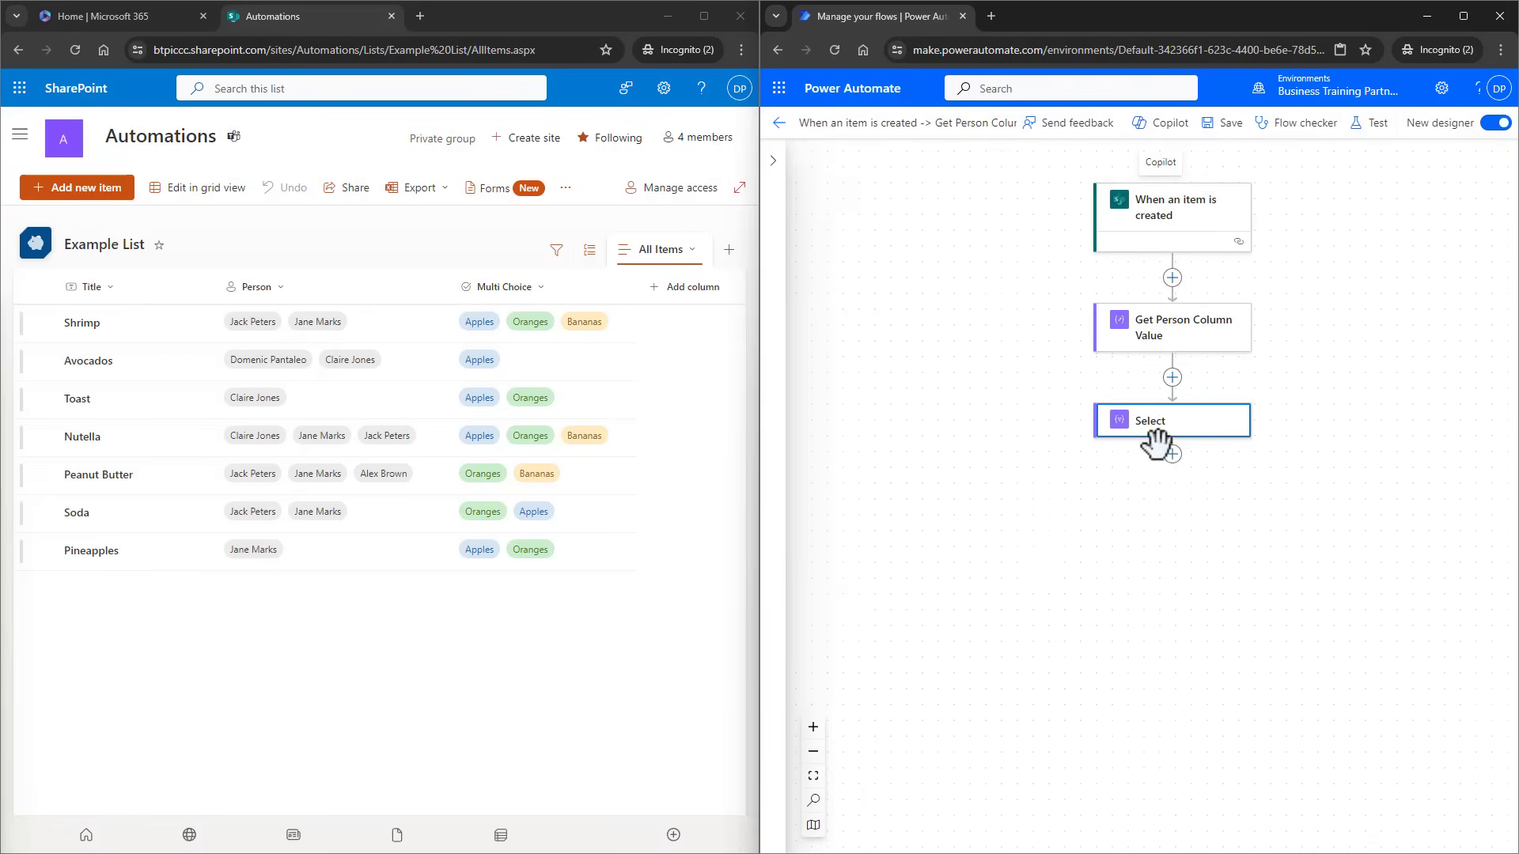
pyautogui.click(1172, 455)
pyautogui.click(1215, 459)
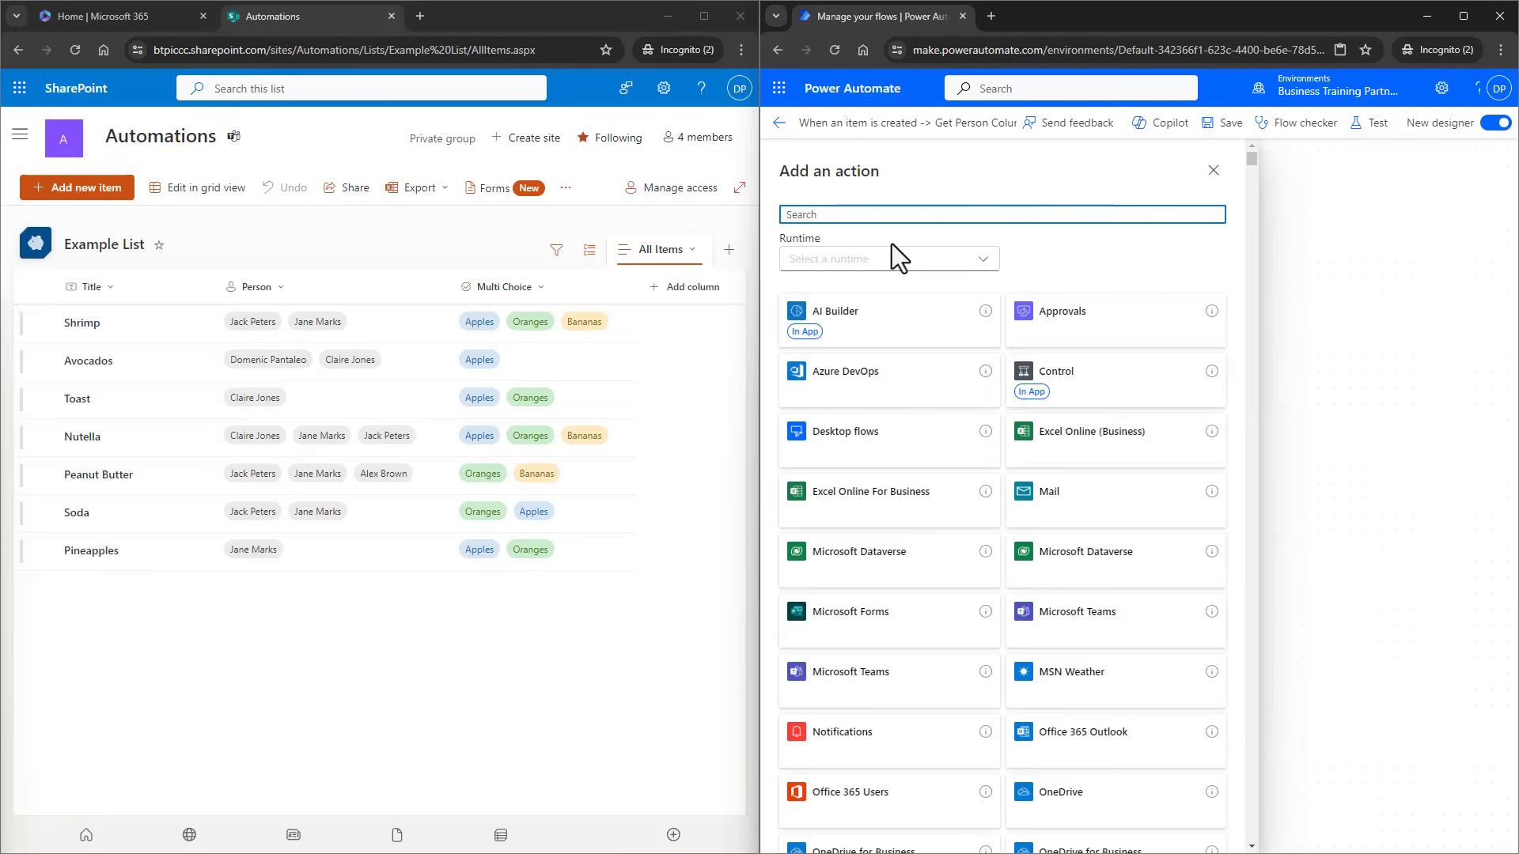
pyautogui.write('join')
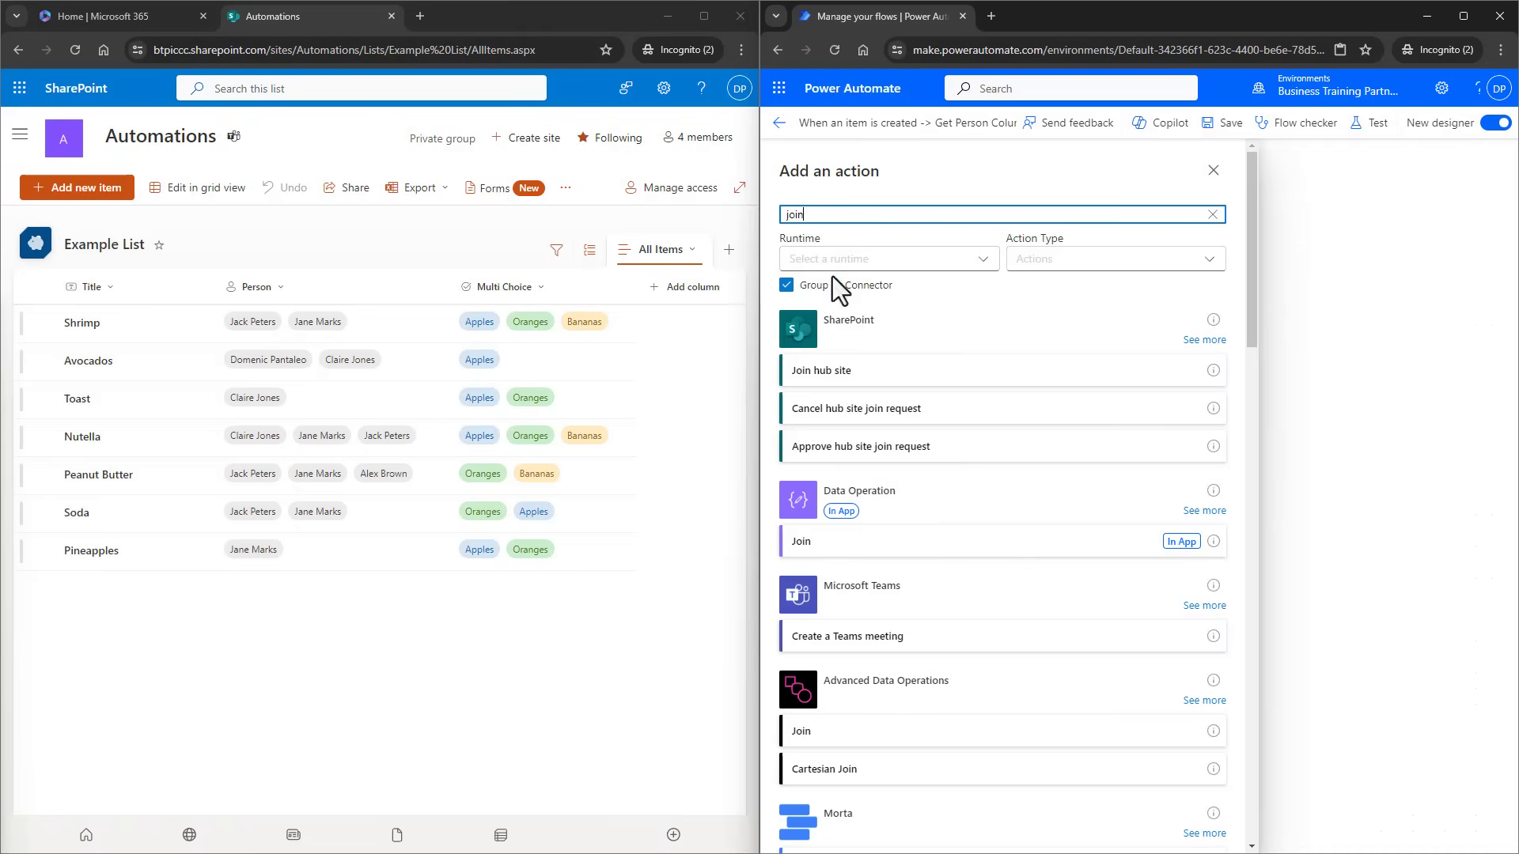
pyautogui.click(910, 545)
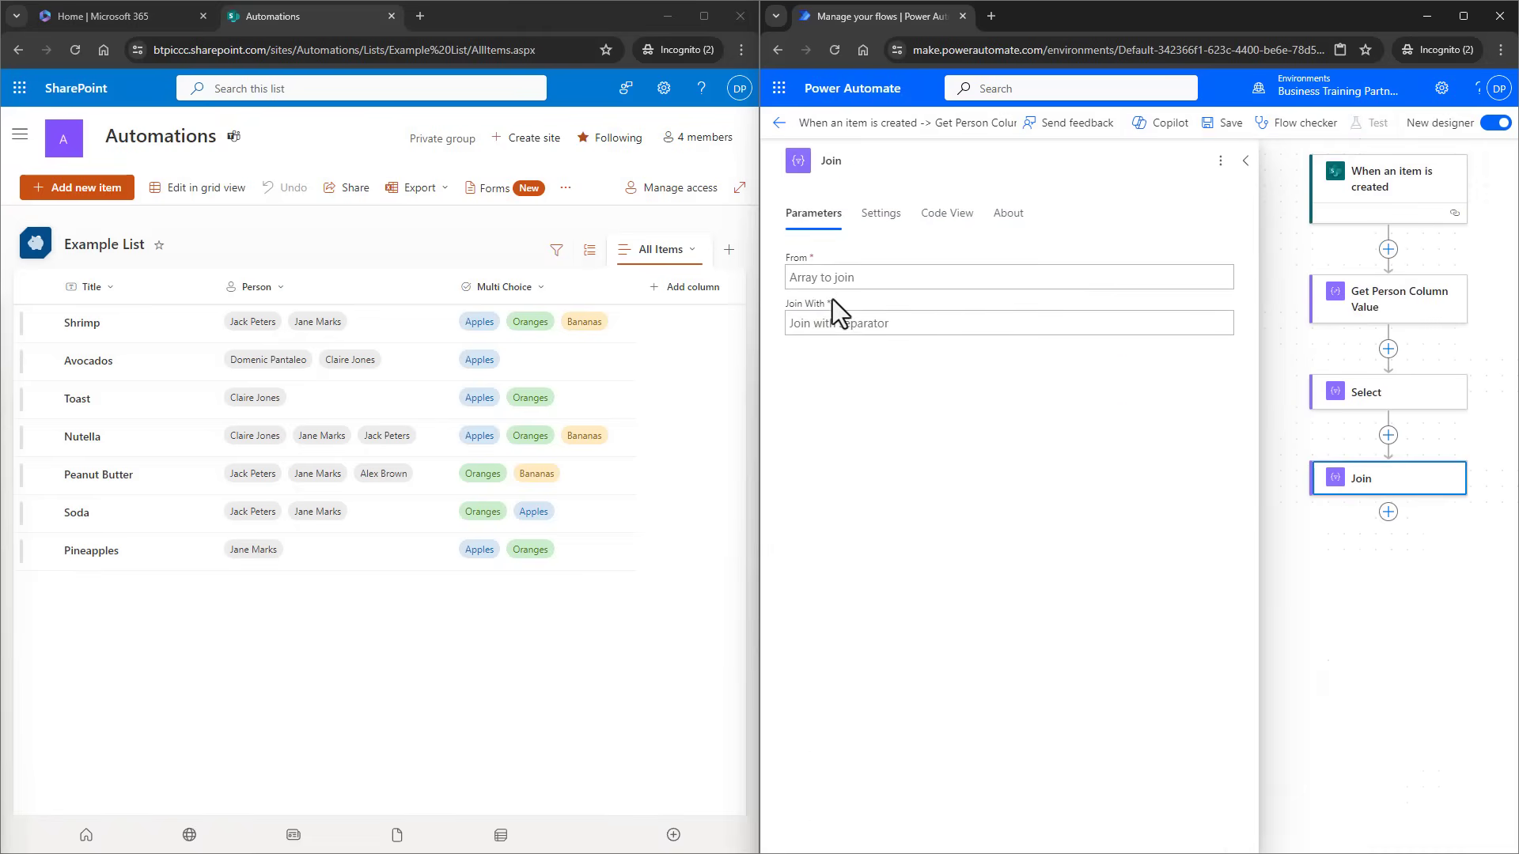
# - Set Join's From to Select's Output and its separator to ';'
pyautogui.click(854, 278)
pyautogui.click(1233, 267)
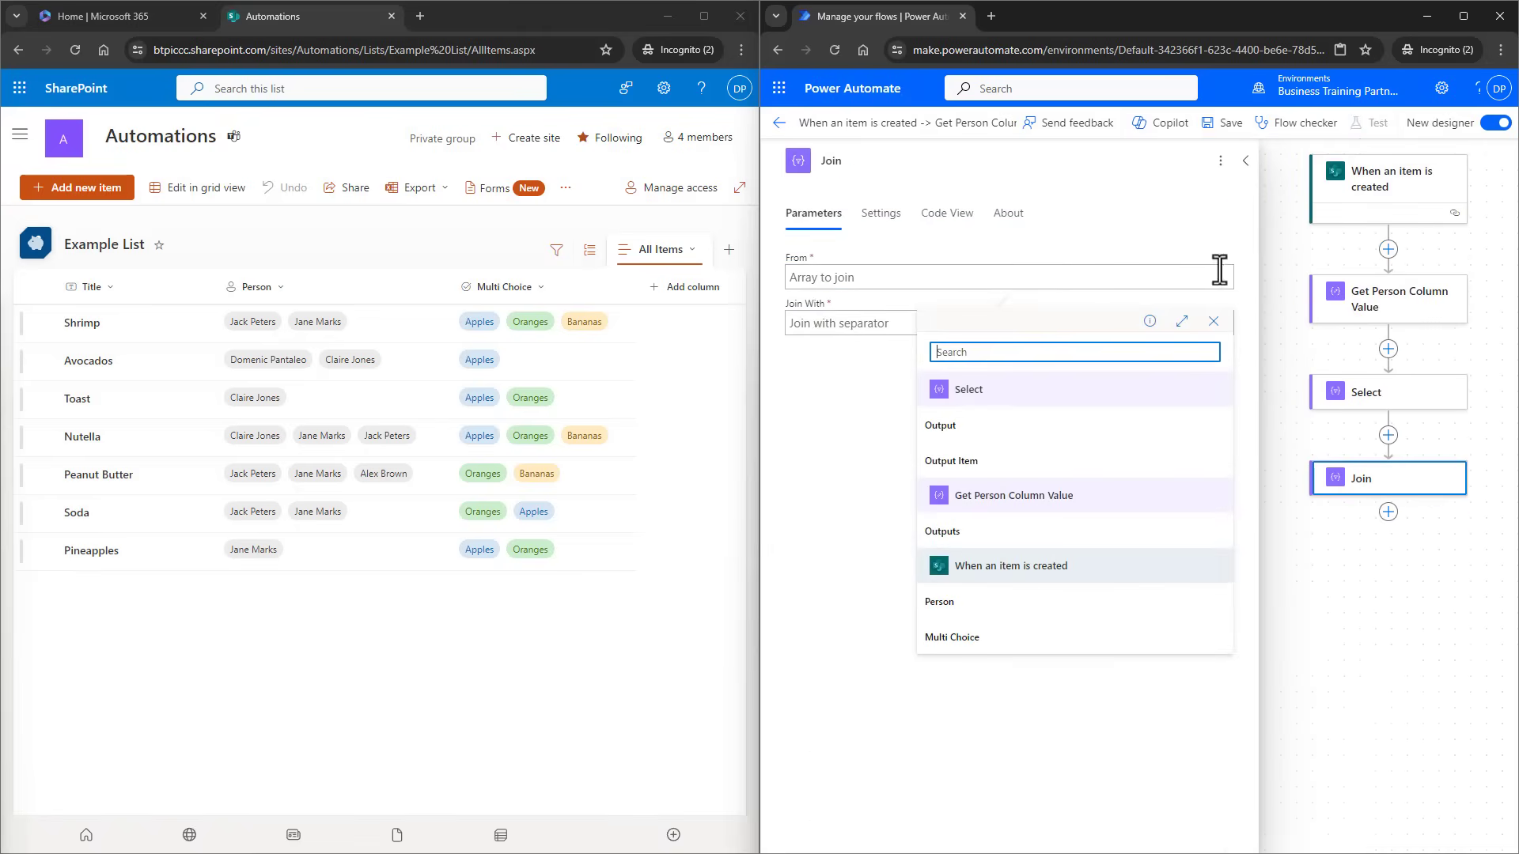
pyautogui.click(1032, 428)
pyautogui.click(957, 325)
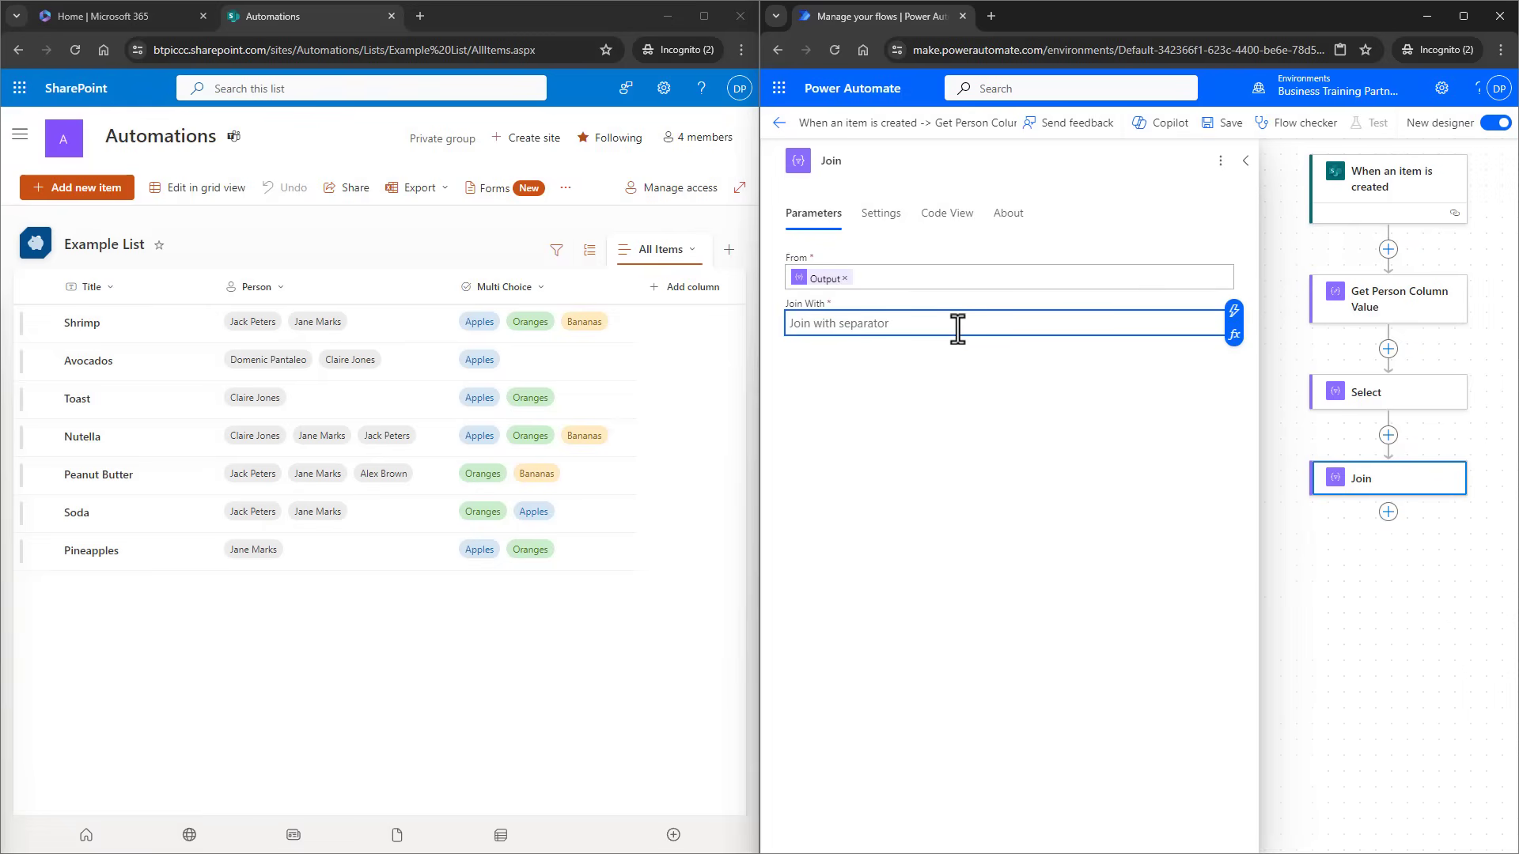
pyautogui.write(';')
# - Save the flow and run a test automatically using the recent trigger run
pyautogui.click(1225, 123)
pyautogui.click(1245, 160)
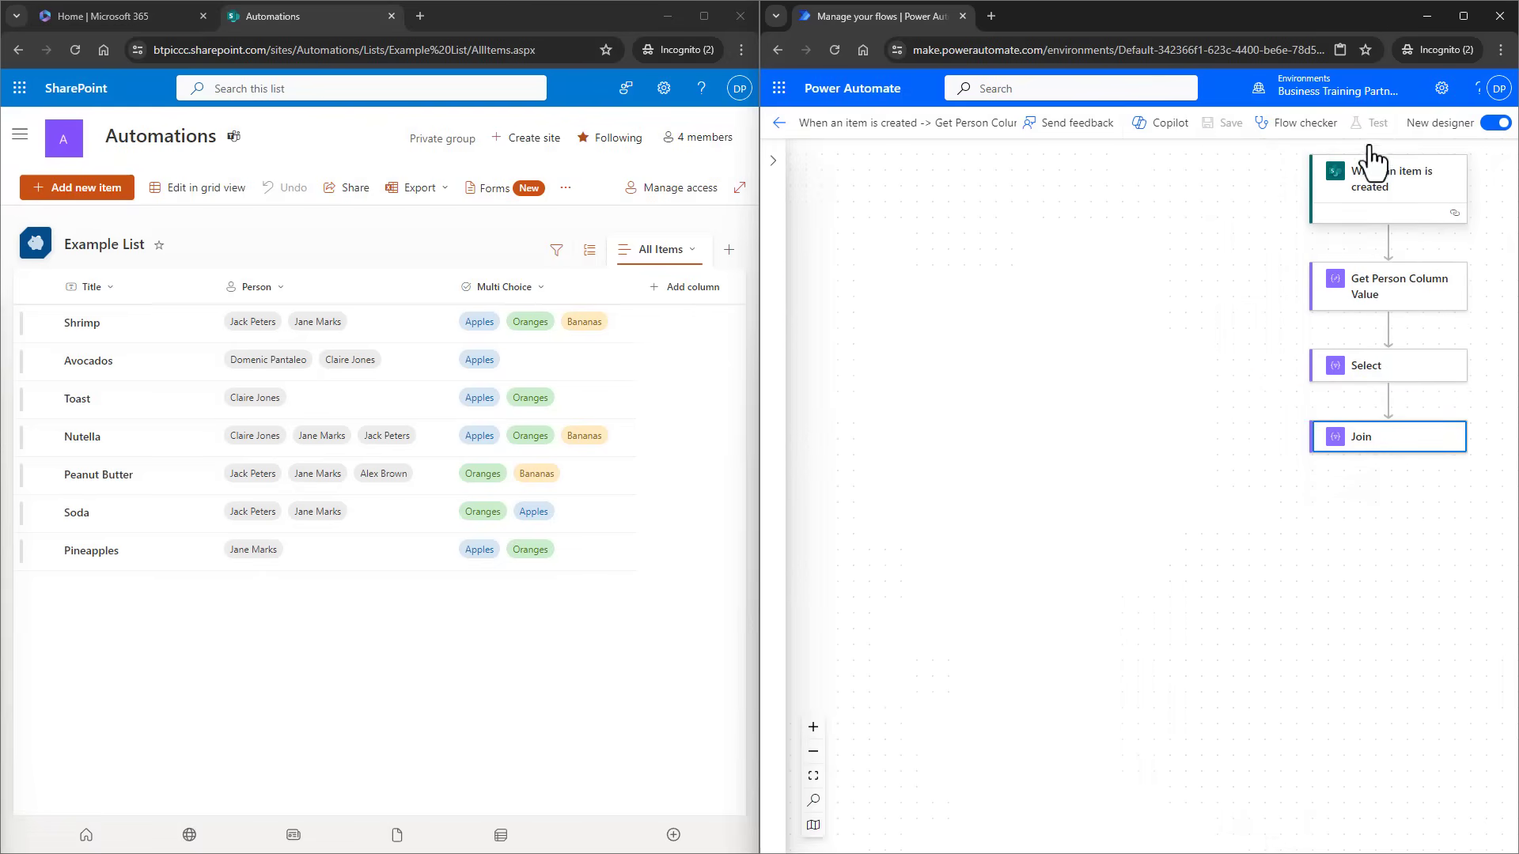
pyautogui.click(1375, 127)
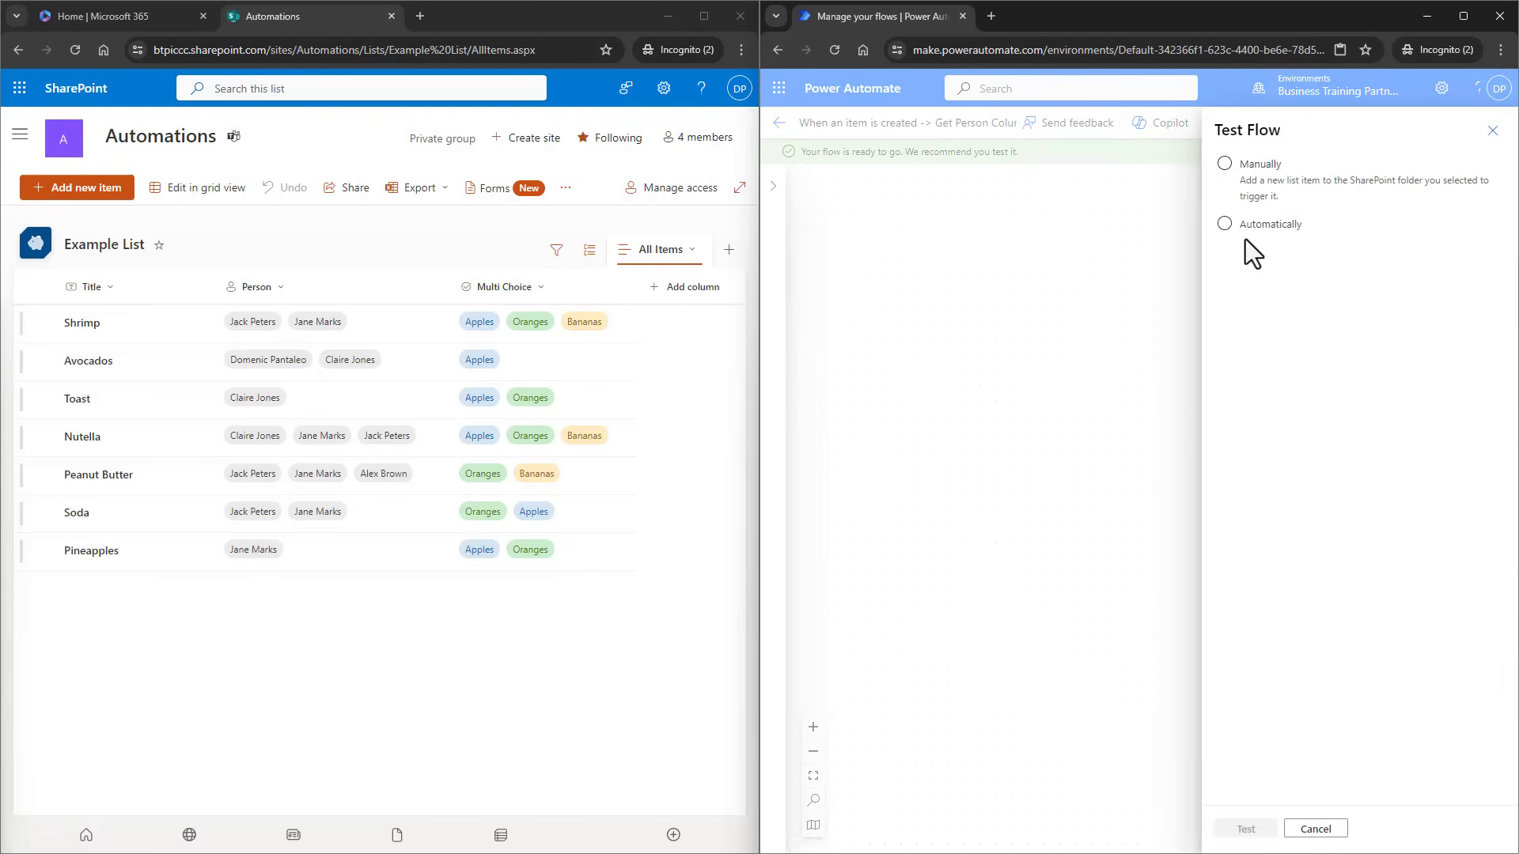
pyautogui.click(1244, 226)
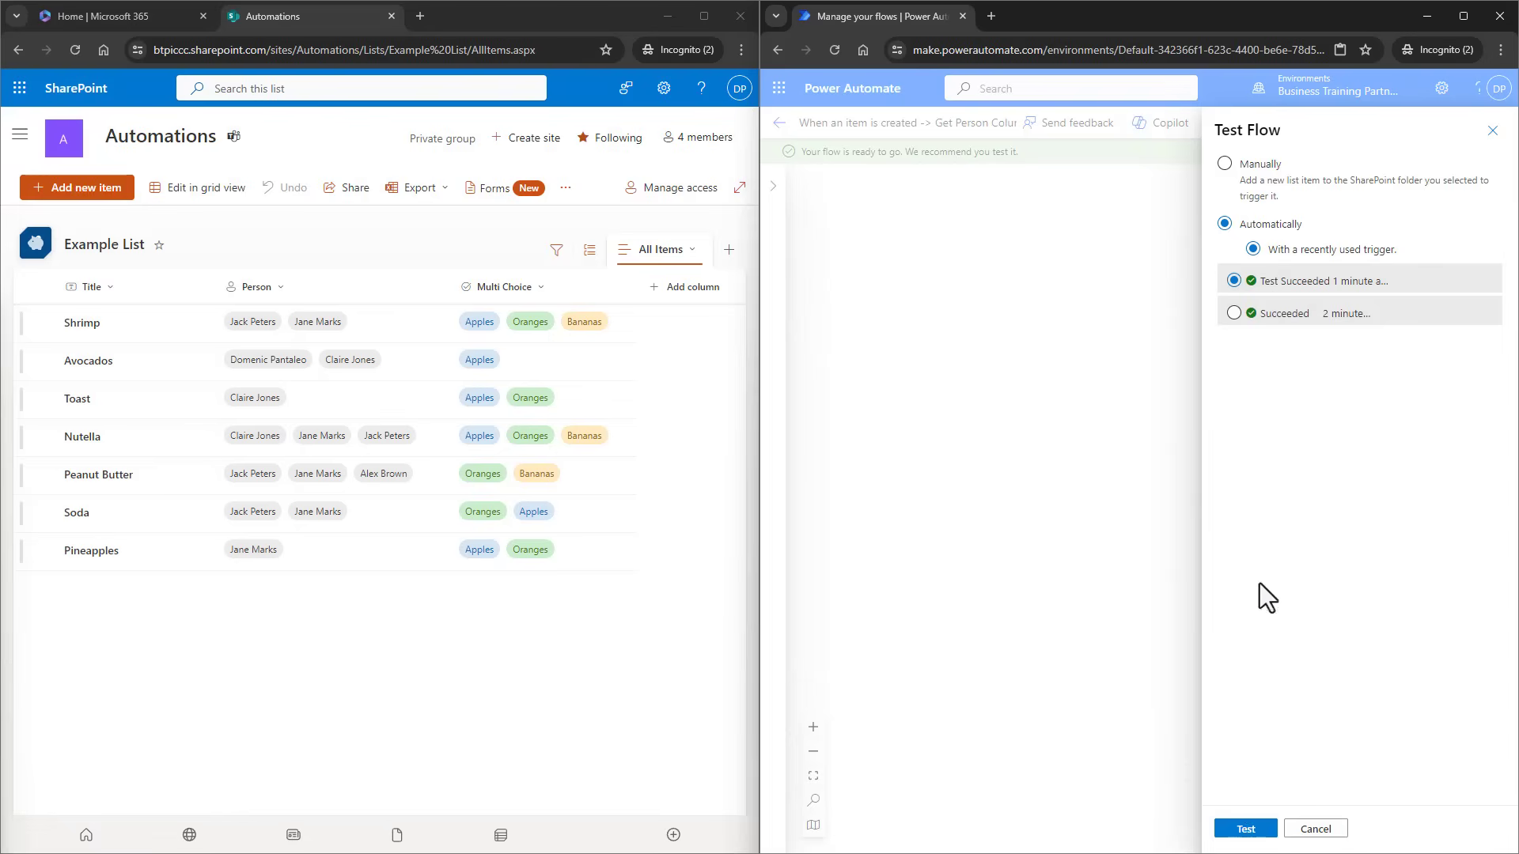
pyautogui.click(1239, 830)
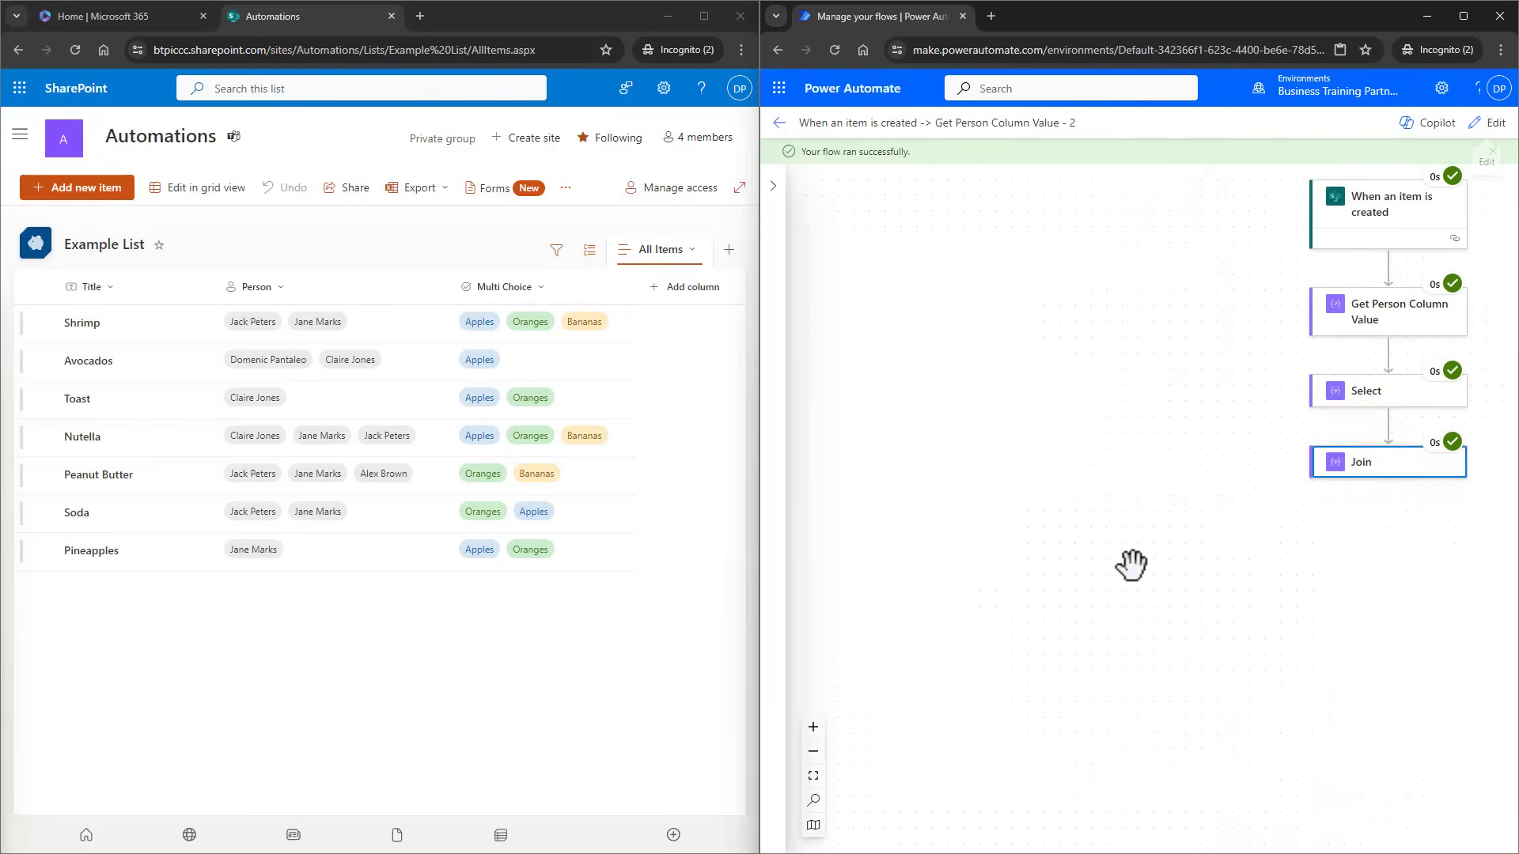
# - Check that the Join step output shows both email addresses as one semicolon-separated string
pyautogui.click(1157, 519)
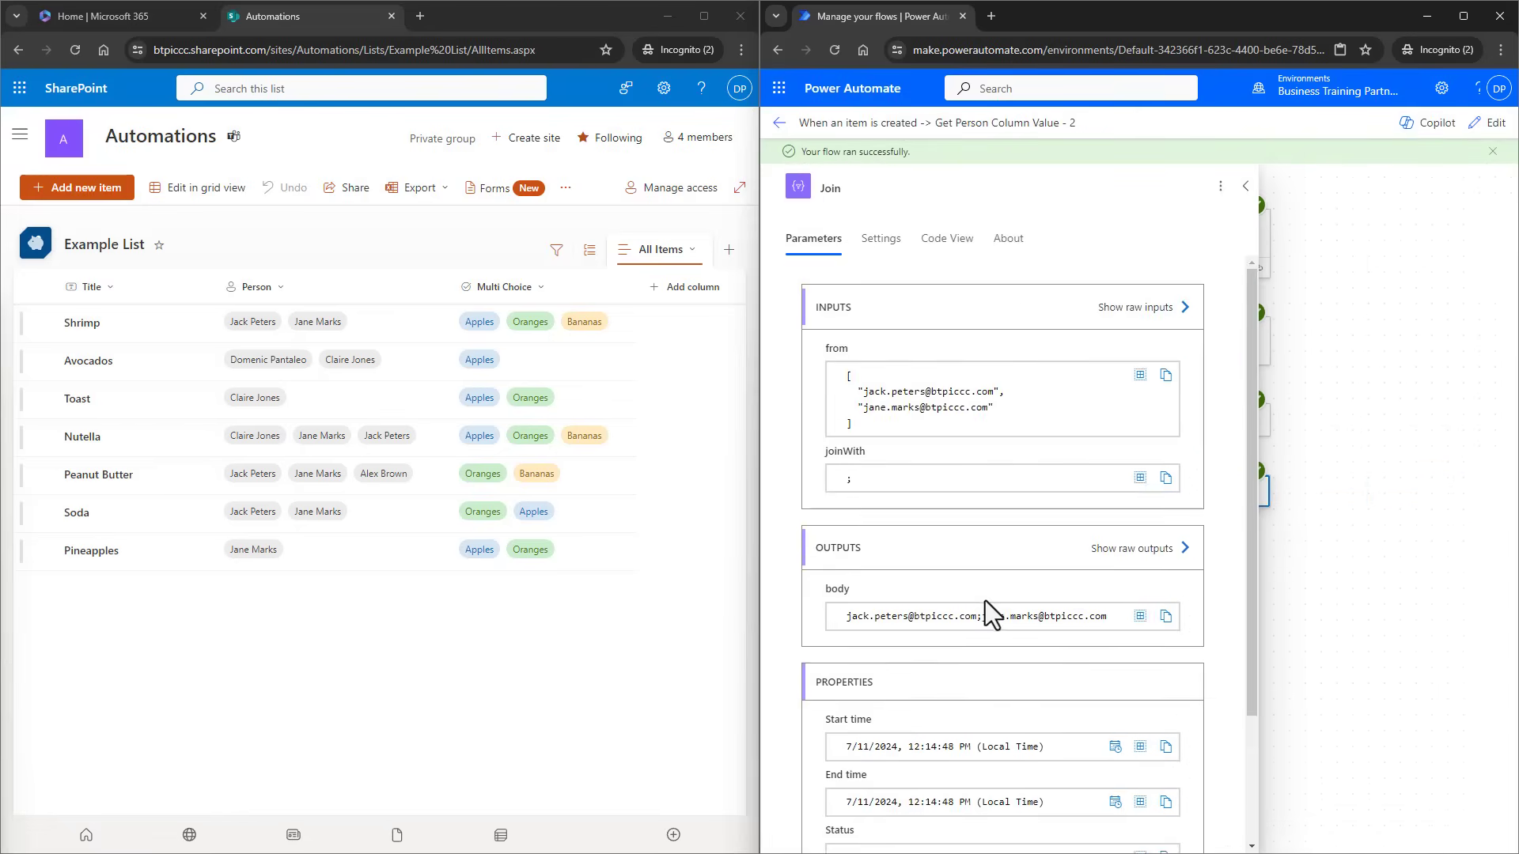
pyautogui.scroll(-2, 987, 614)
pyautogui.scroll(2, 989, 613)
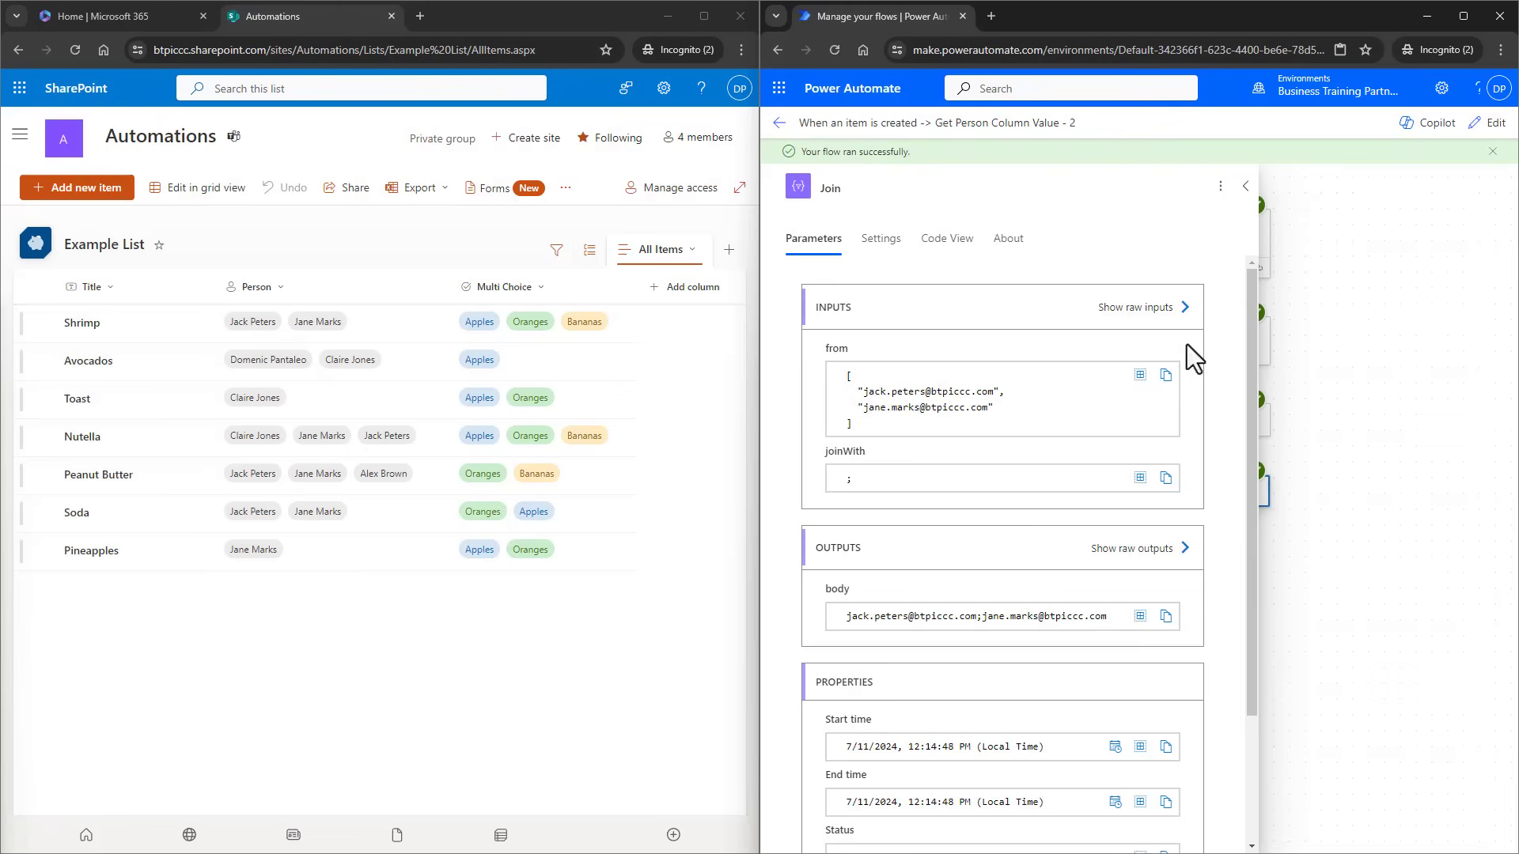
pyautogui.click(1242, 190)
# - Back in the editor, review Join's From value and ';' separator, then save the flow again
pyautogui.click(1492, 123)
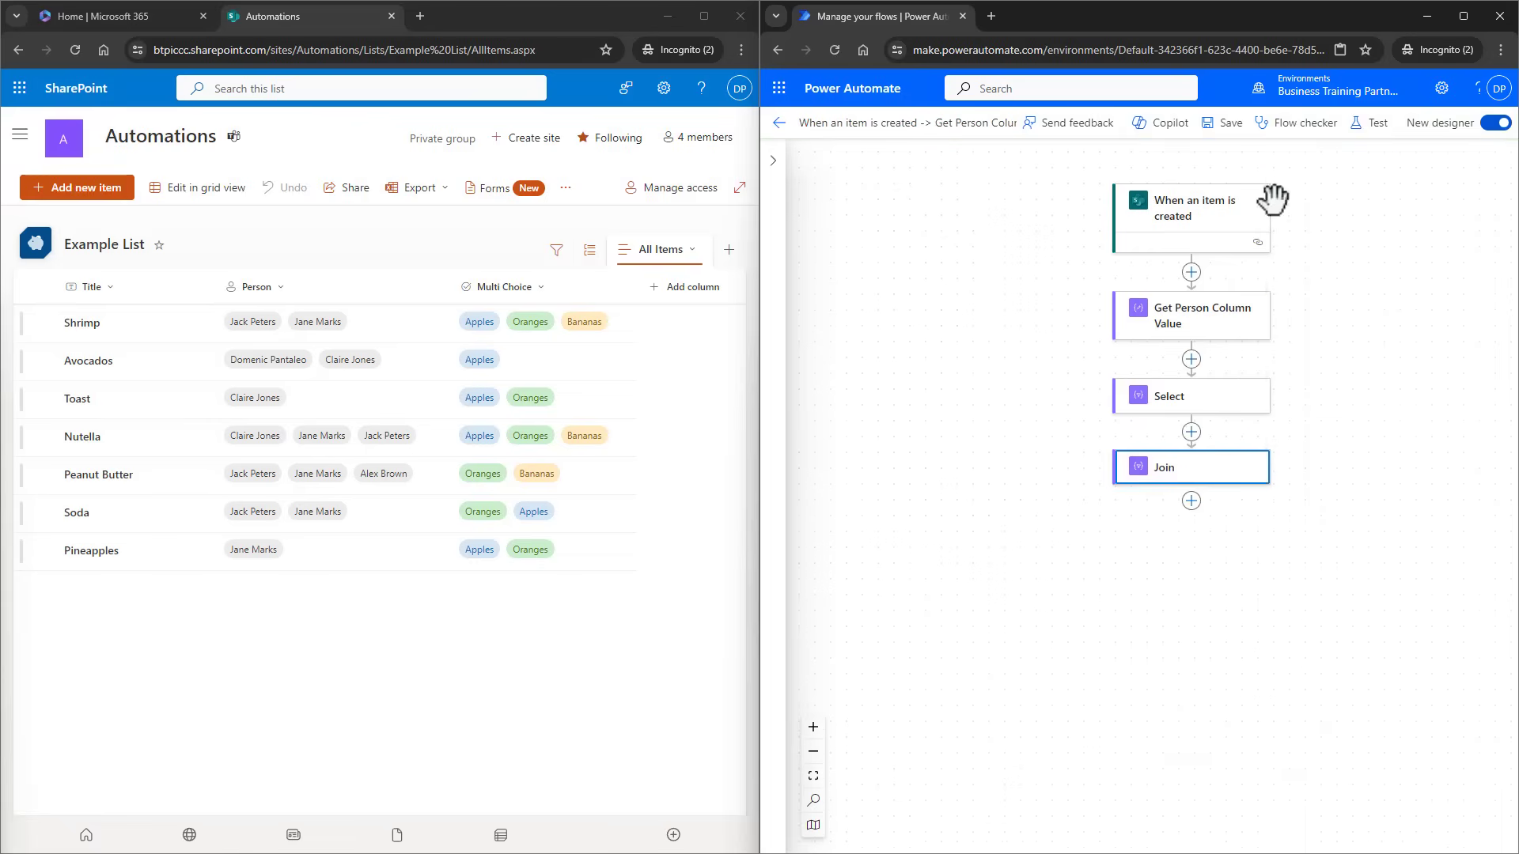
pyautogui.click(1178, 508)
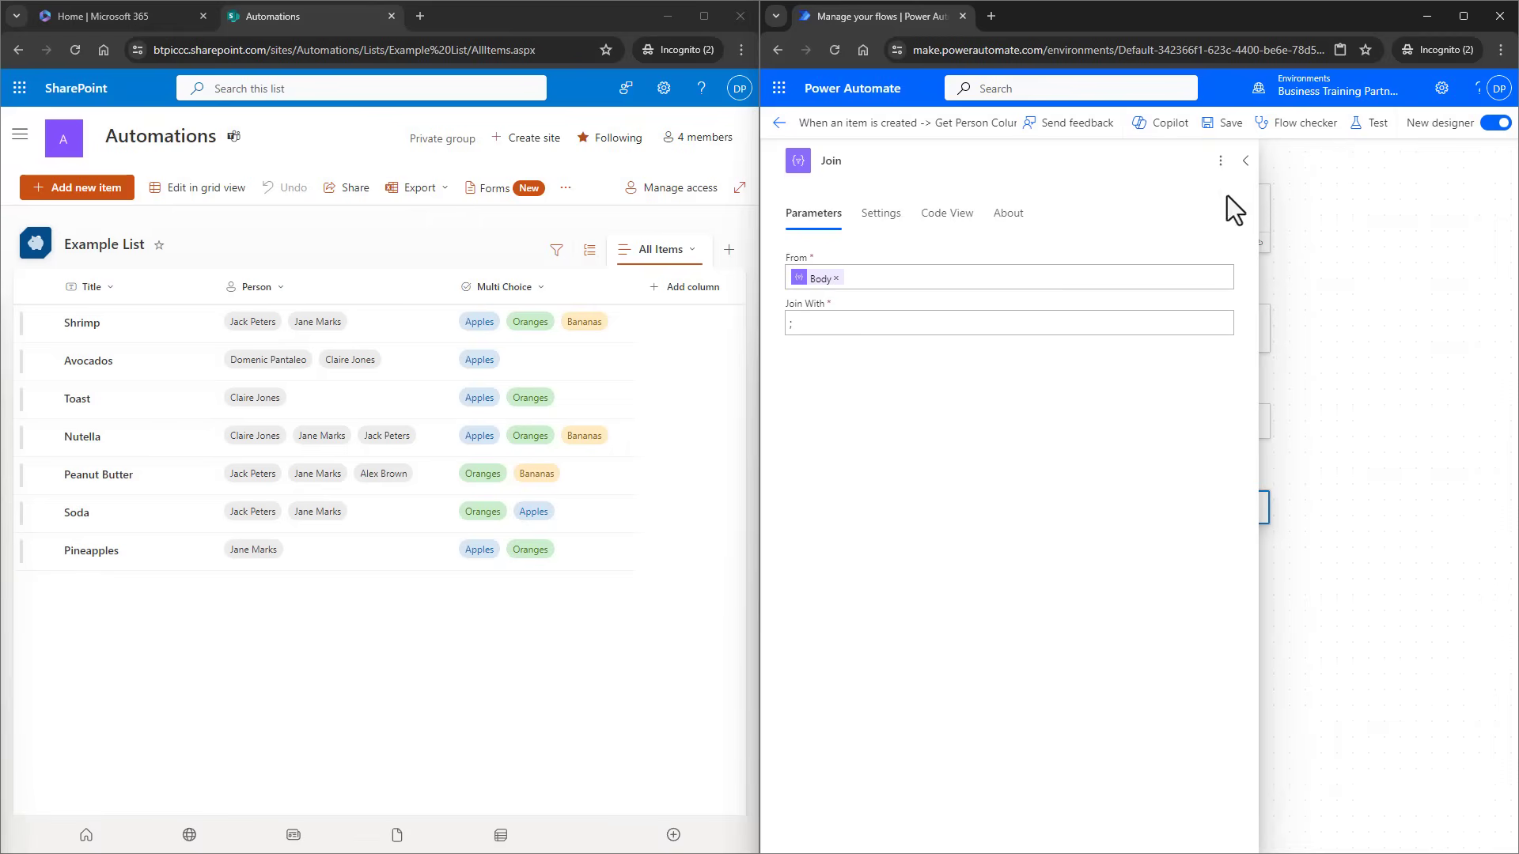
pyautogui.click(1246, 161)
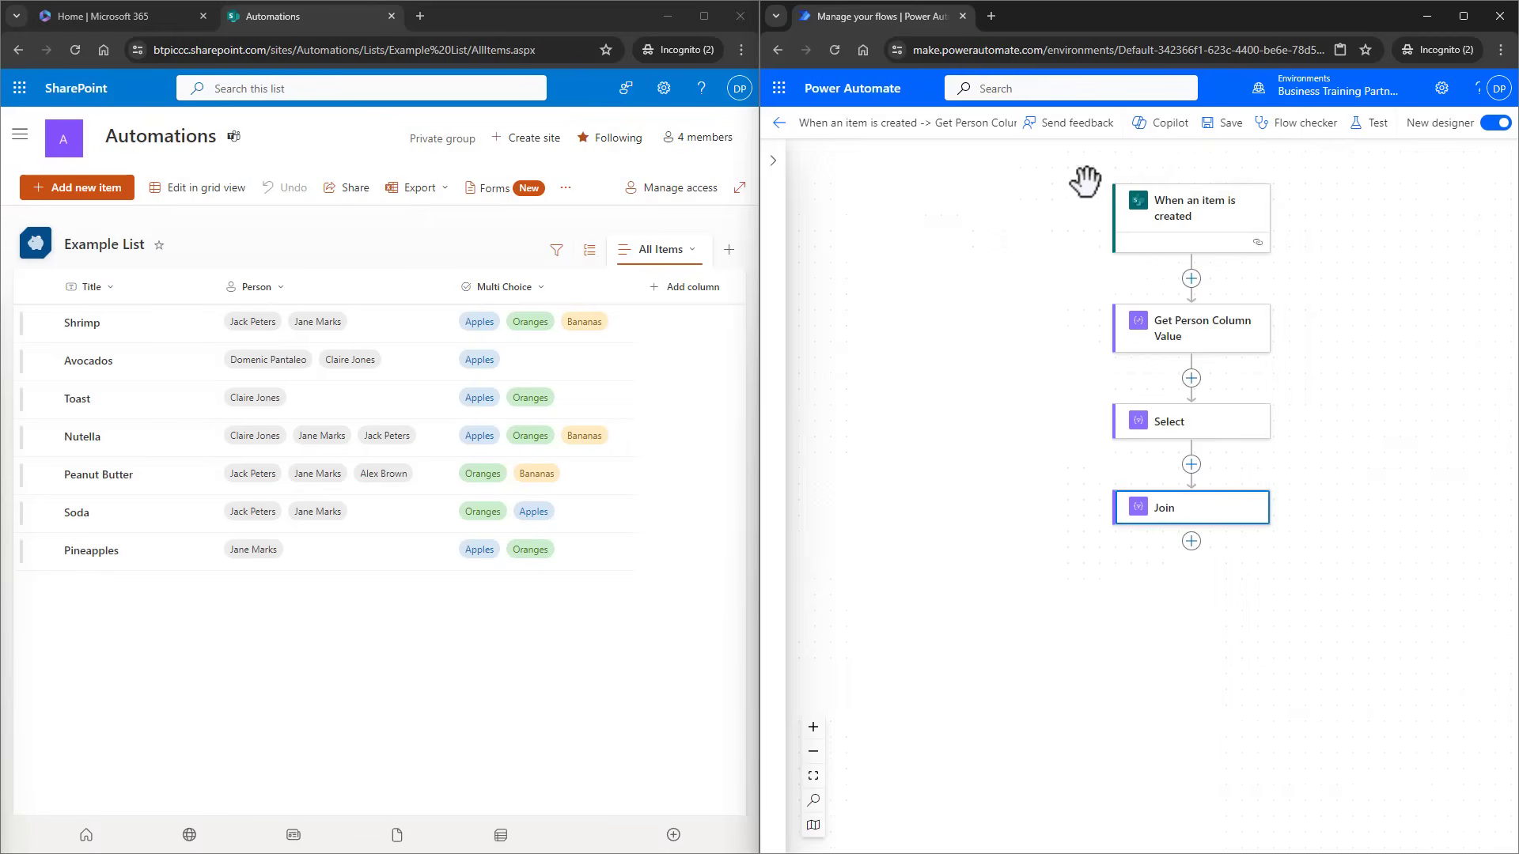
pyautogui.click(1228, 124)
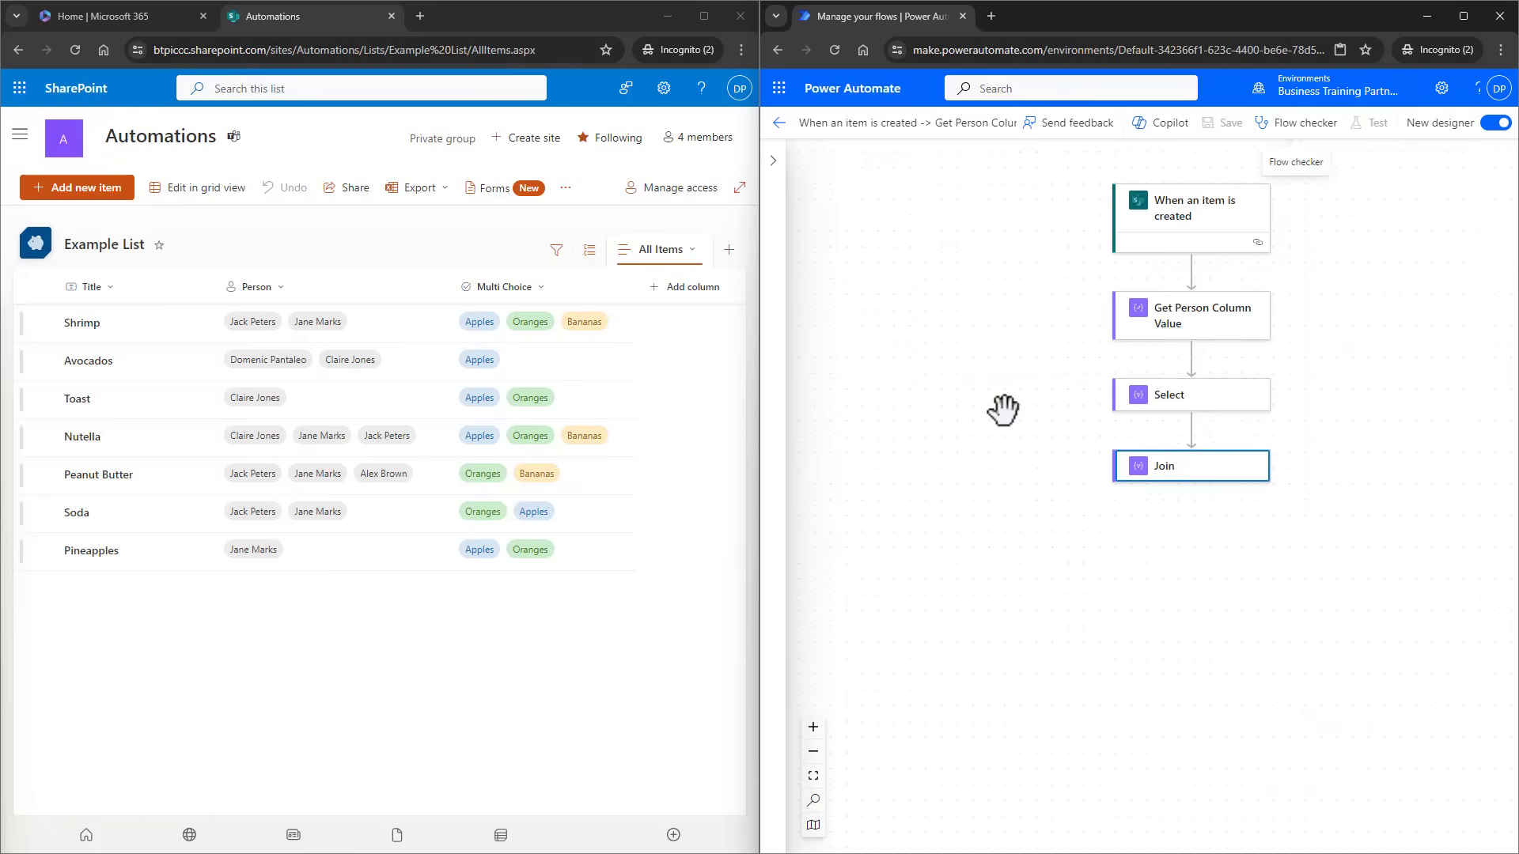